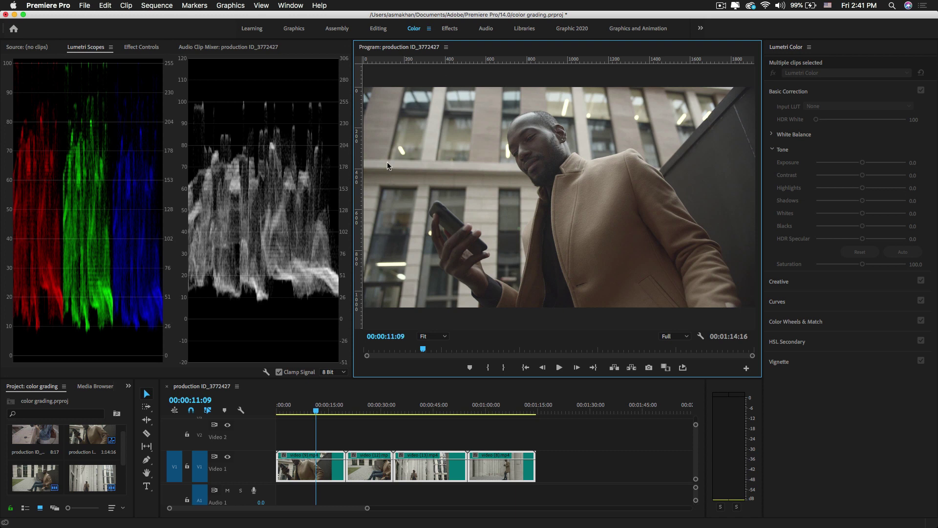
# Step: Switch to the Color workspace
pyautogui.click(291, 6)
pyautogui.moveTo(299, 17)
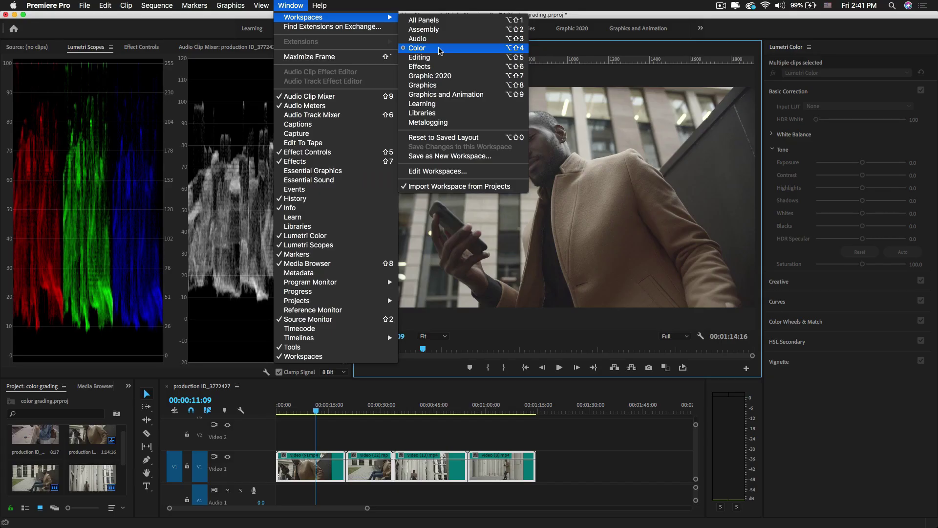
pyautogui.click(440, 48)
pyautogui.click(319, 5)
pyautogui.moveTo(290, 6)
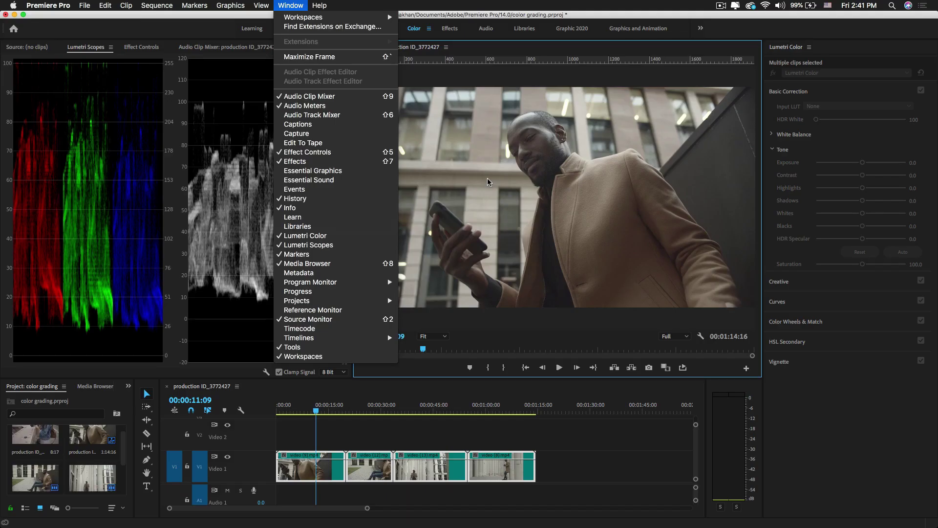
pyautogui.click(327, 399)
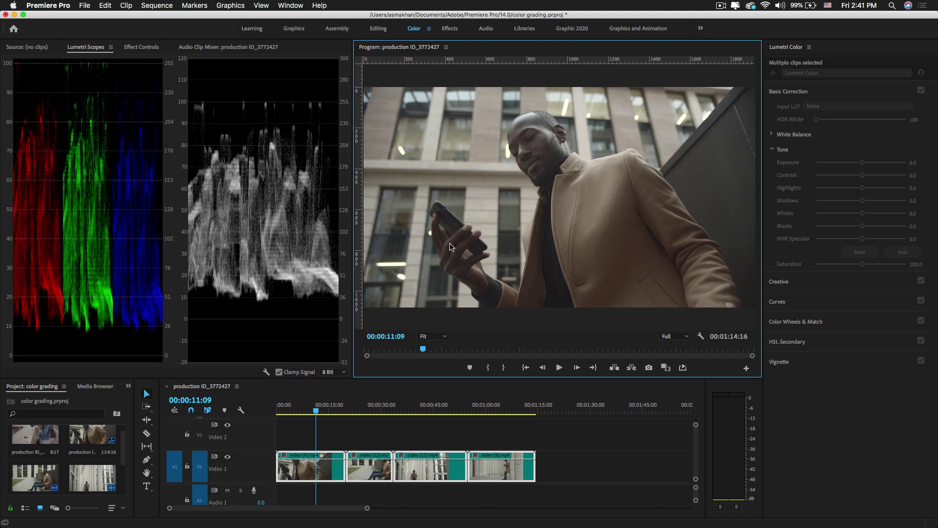
# Step: Move the playhead to 00:00:09:06 and select only the first clip, video (9).mp4, on Video 1
pyautogui.moveTo(321, 437); pyautogui.dragTo(506, 469)
pyautogui.click(347, 430)
pyautogui.click(321, 412)
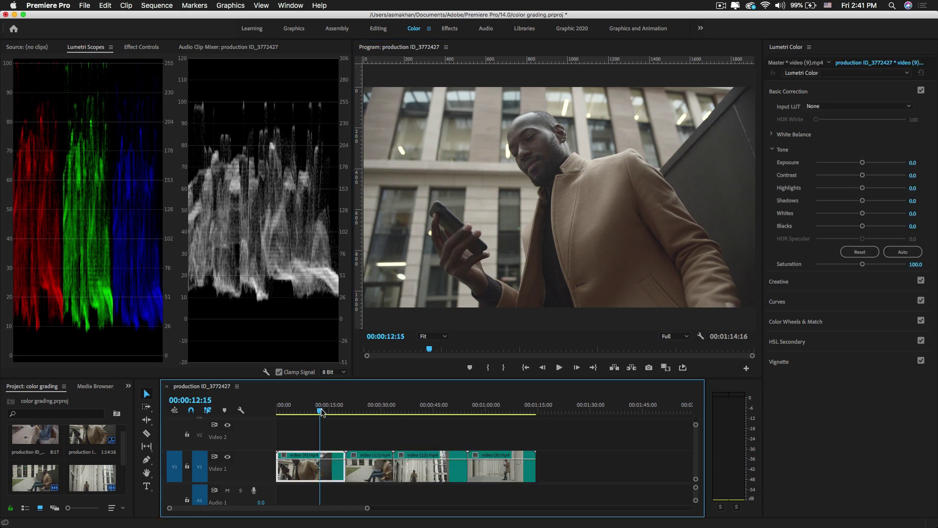
pyautogui.moveTo(320, 412)
pyautogui.mouseDown()
pyautogui.moveTo(432, 414)
pyautogui.moveTo(308, 415)
pyautogui.mouseUp()
pyautogui.click(329, 441)
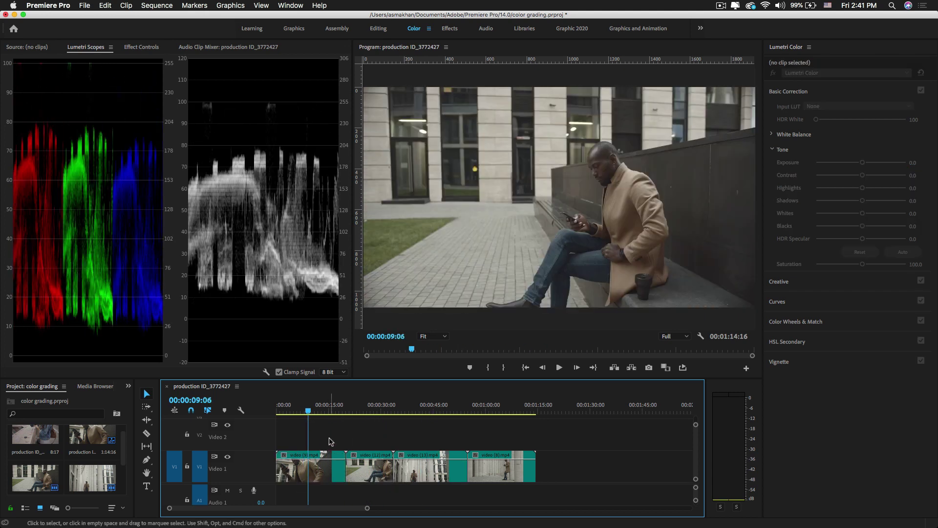
pyautogui.click(327, 470)
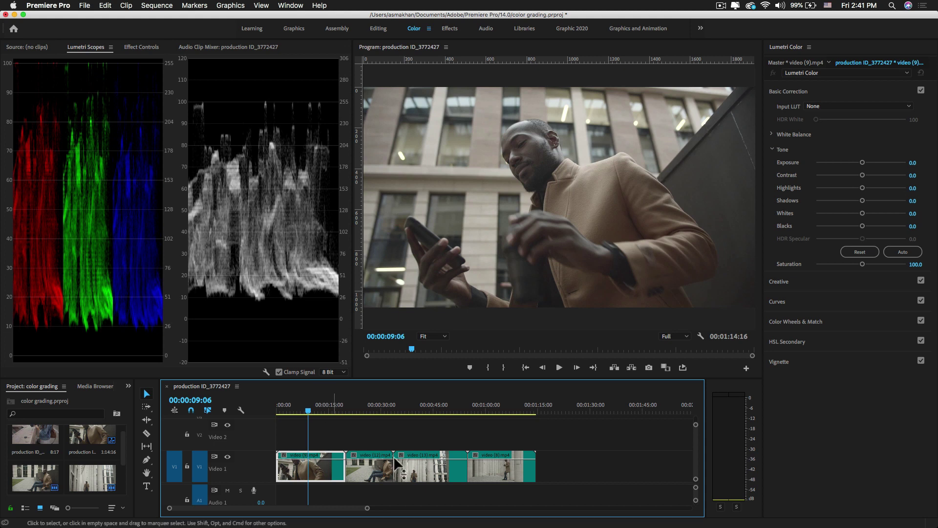
# Step: Look through the Curves, Creative, Color Wheels & Match and Basic Correction sections of Lumetri Color
pyautogui.click(774, 193)
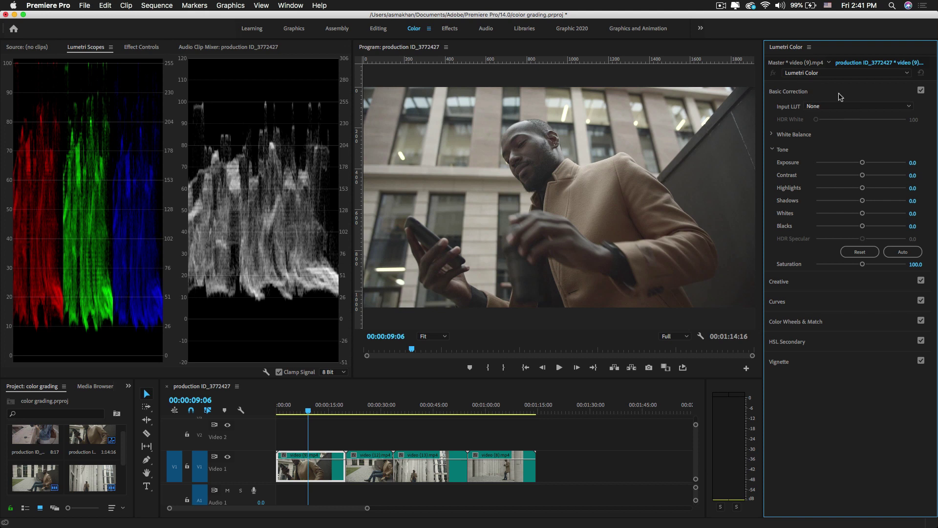
pyautogui.click(792, 94)
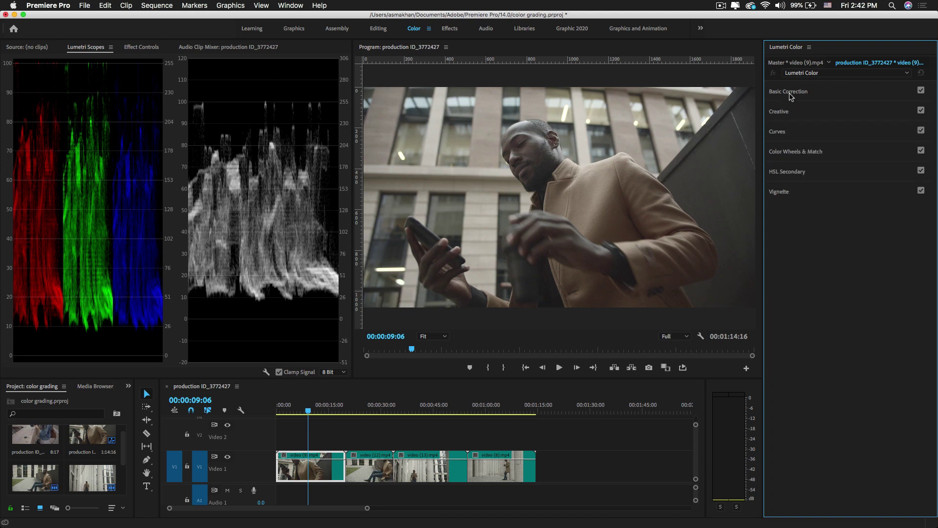
pyautogui.click(780, 131)
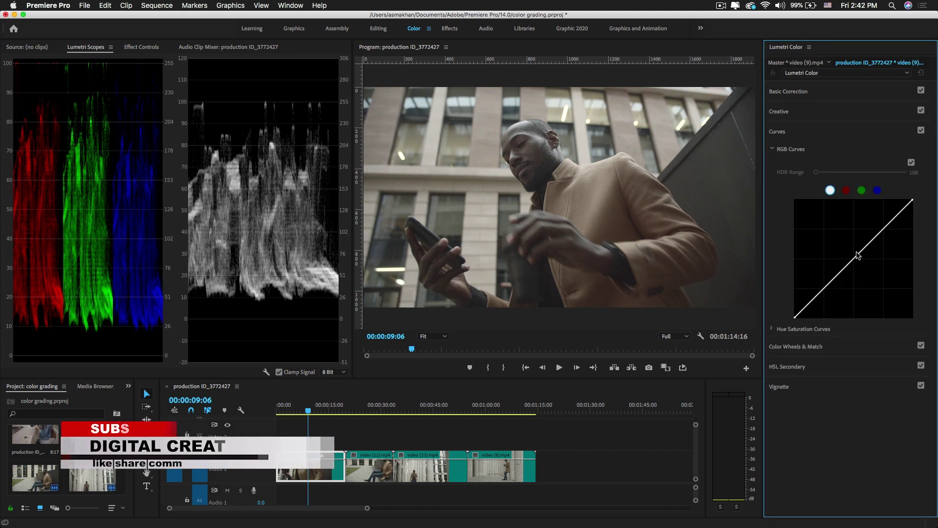
pyautogui.click(782, 112)
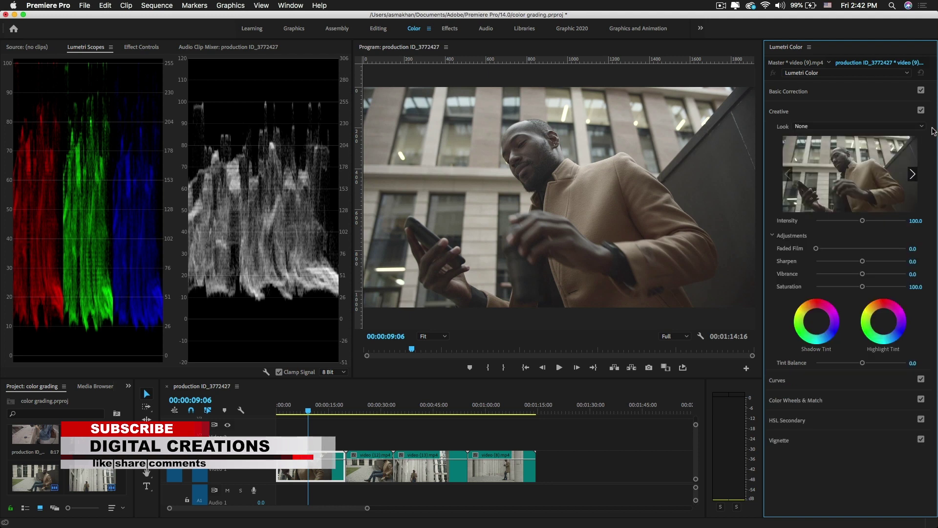
pyautogui.click(787, 400)
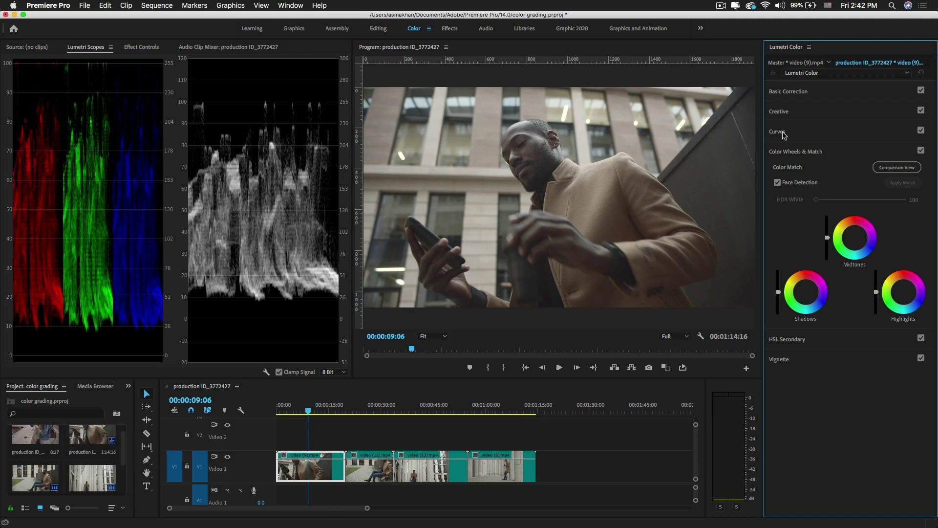
pyautogui.click(778, 94)
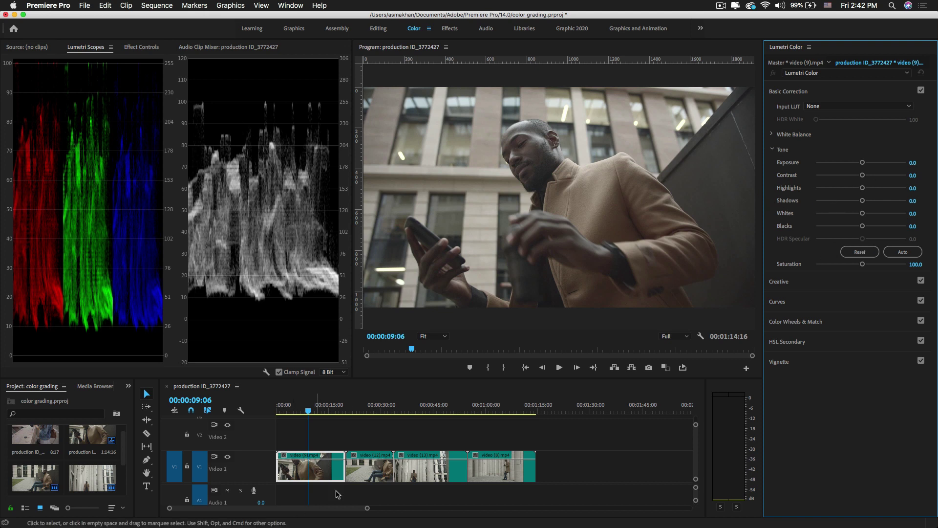
# Step: Move the playhead to 00:00:10:02 in the first clip and expand its White Balance settings
pyautogui.click(323, 468)
pyautogui.click(323, 468)
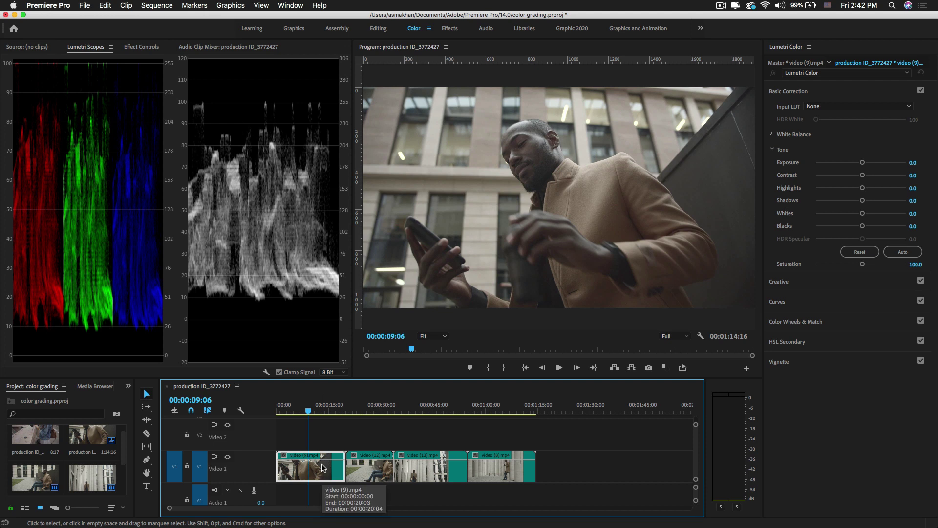
pyautogui.moveTo(295, 413); pyautogui.dragTo(313, 413)
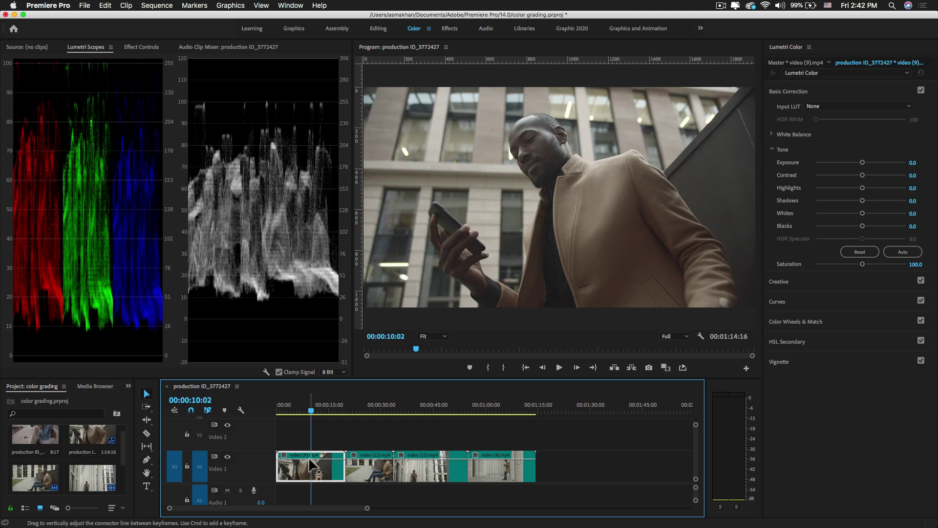
pyautogui.click(775, 135)
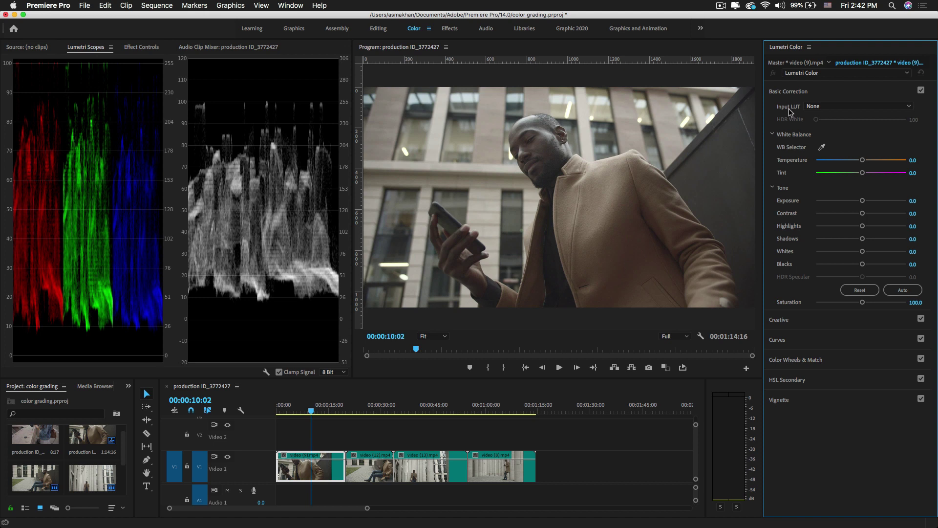
# Step: Try the ALEXA, both AlexaV3 and the AMIRA input LUTs on the first clip, and return Input LUT to None
pyautogui.click(864, 109)
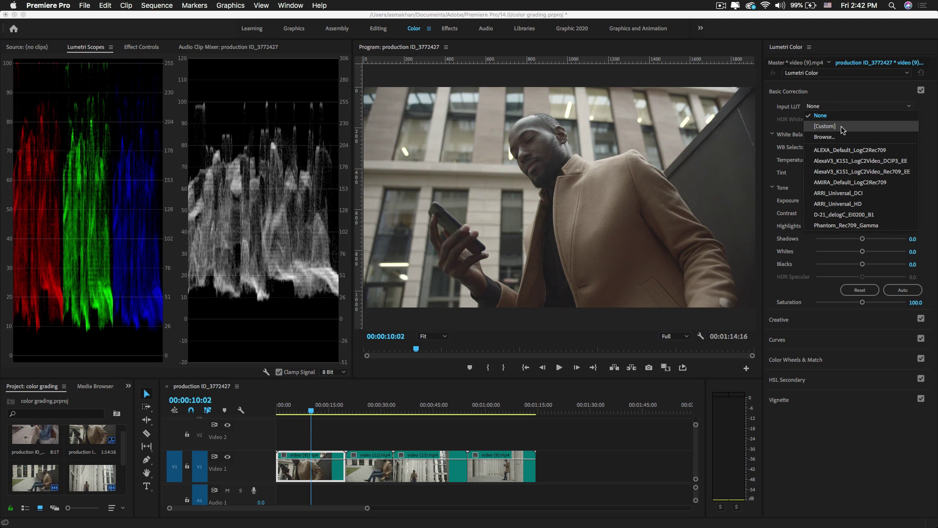
pyautogui.click(816, 115)
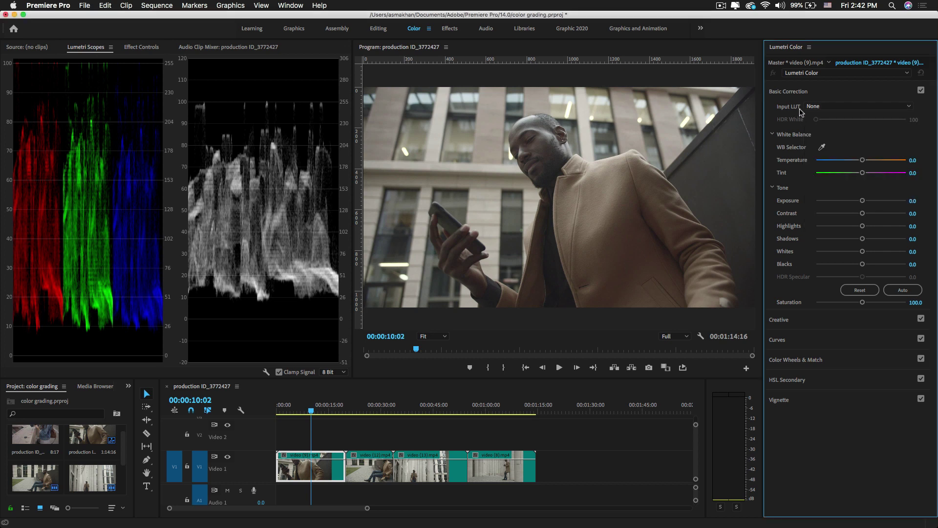
pyautogui.click(837, 112)
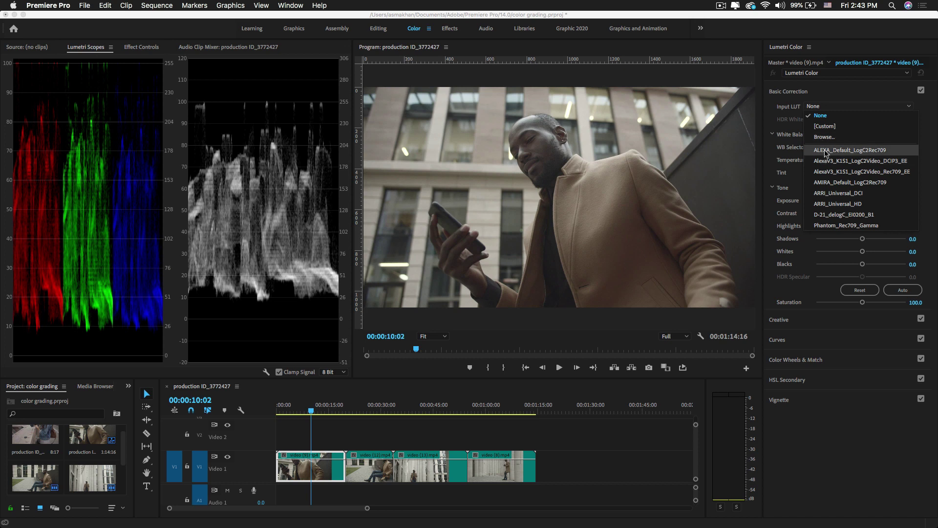
pyautogui.click(826, 150)
pyautogui.click(842, 108)
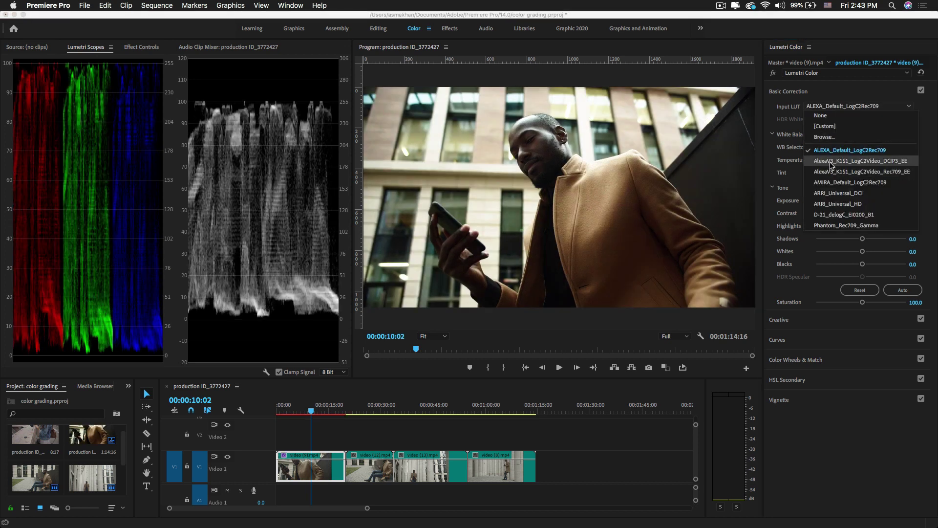
pyautogui.click(831, 161)
pyautogui.click(843, 109)
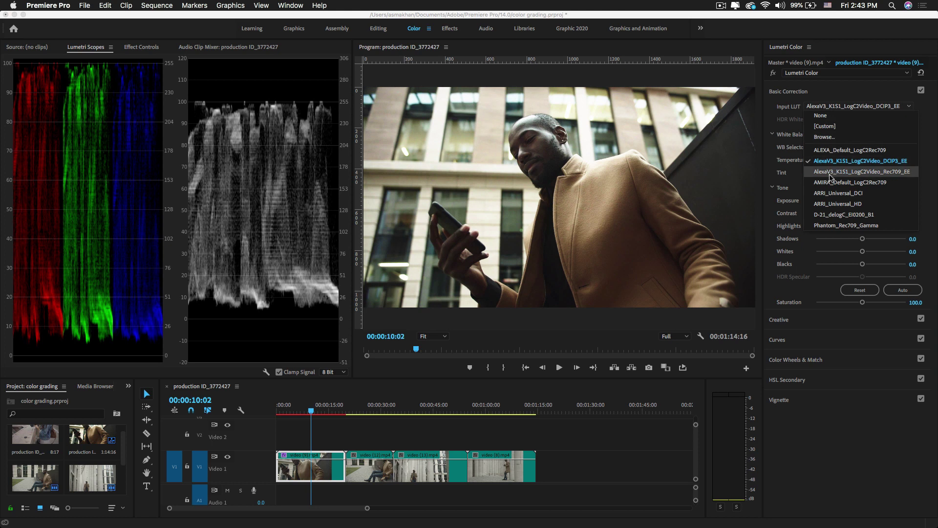
pyautogui.click(830, 174)
pyautogui.click(856, 106)
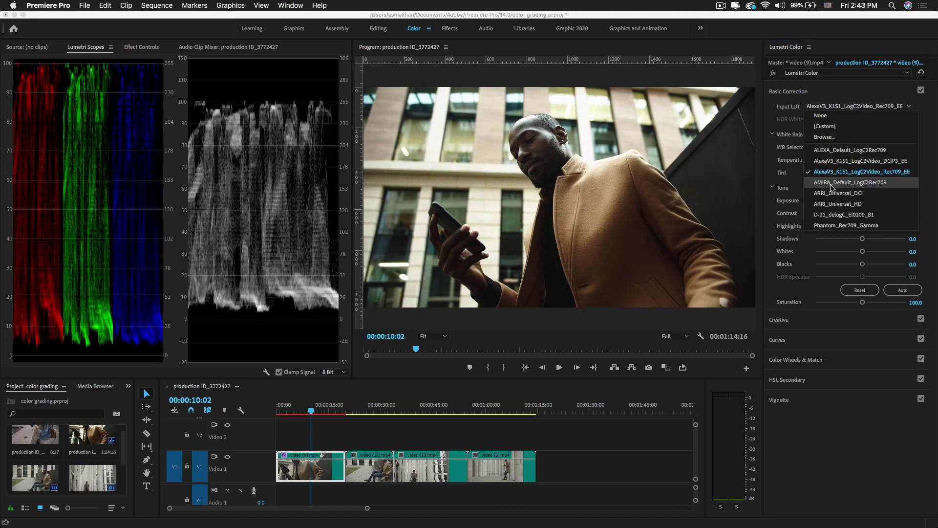
pyautogui.click(831, 182)
pyautogui.click(833, 107)
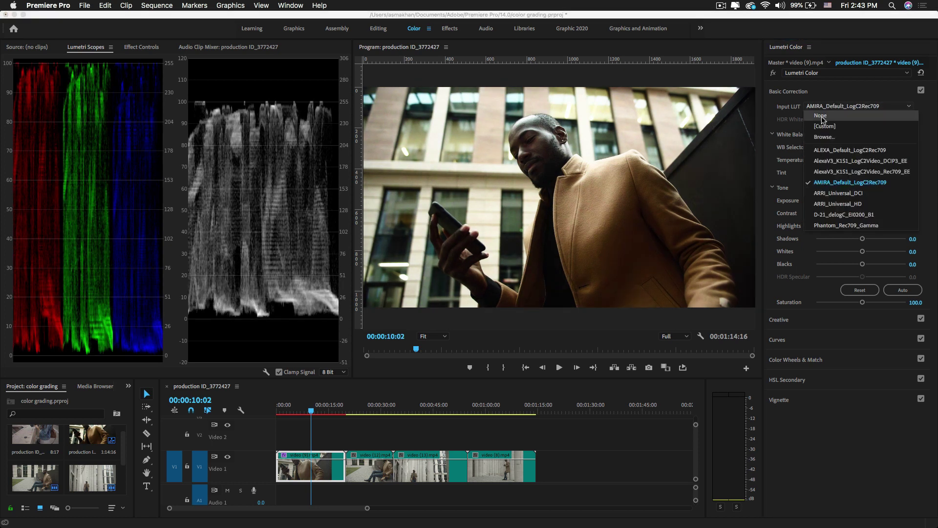
pyautogui.click(821, 117)
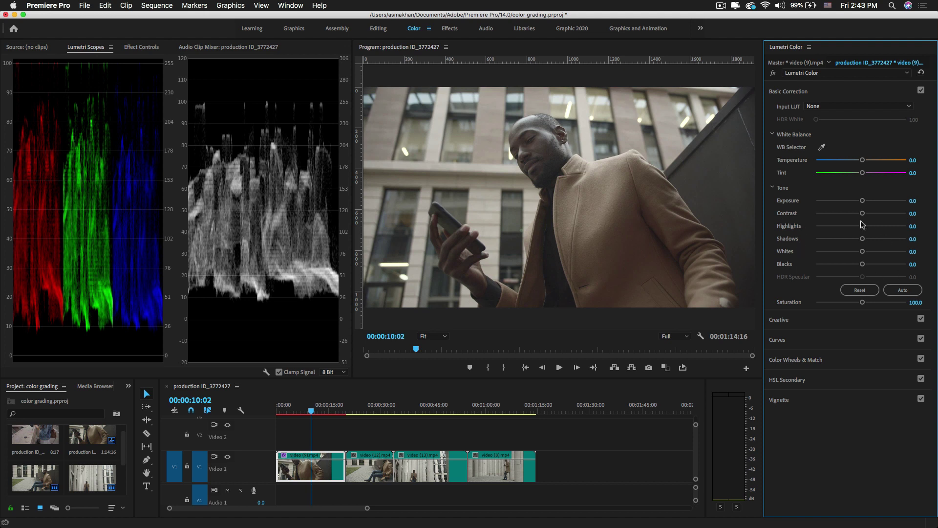
# Step: Try sampling white balance from the building facade and raising Temperature to 82.7, and undo the white balance changes
pyautogui.click(823, 148)
pyautogui.click(512, 101)
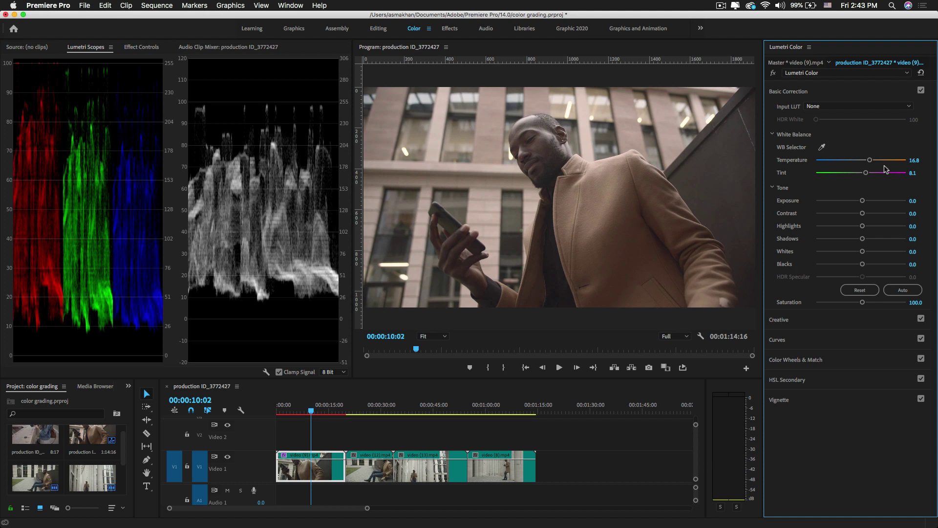
pyautogui.moveTo(870, 160); pyautogui.dragTo(879, 163)
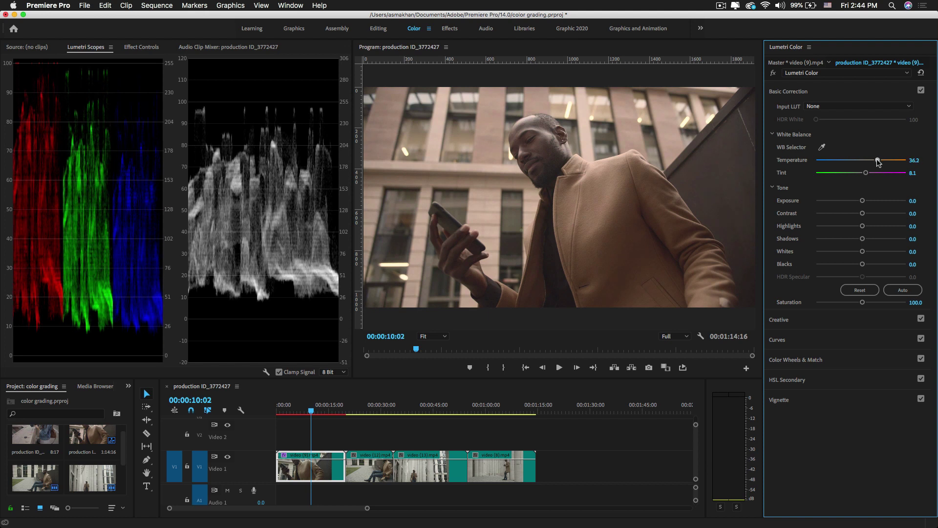
pyautogui.moveTo(879, 163); pyautogui.dragTo(898, 163)
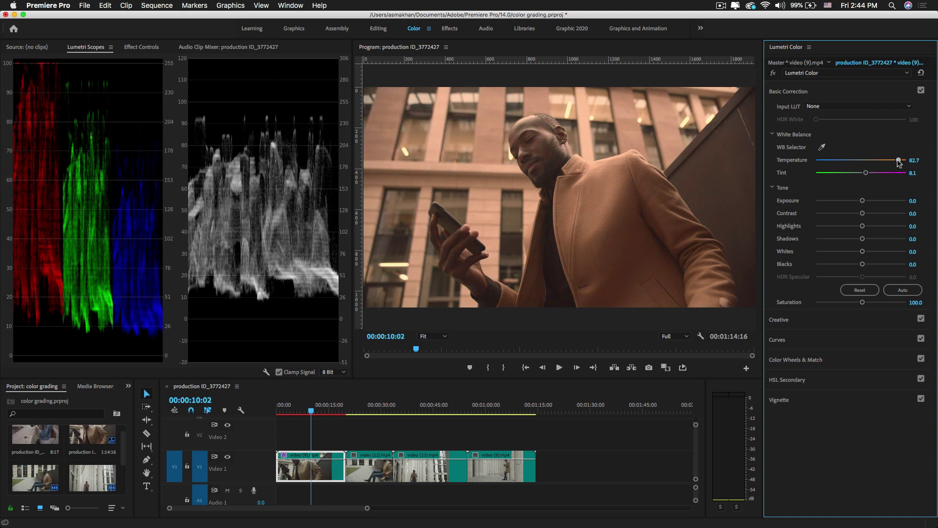
pyautogui.moveTo(899, 163); pyautogui.dragTo(868, 163)
pyautogui.press('super+z')
pyautogui.press('super+z')
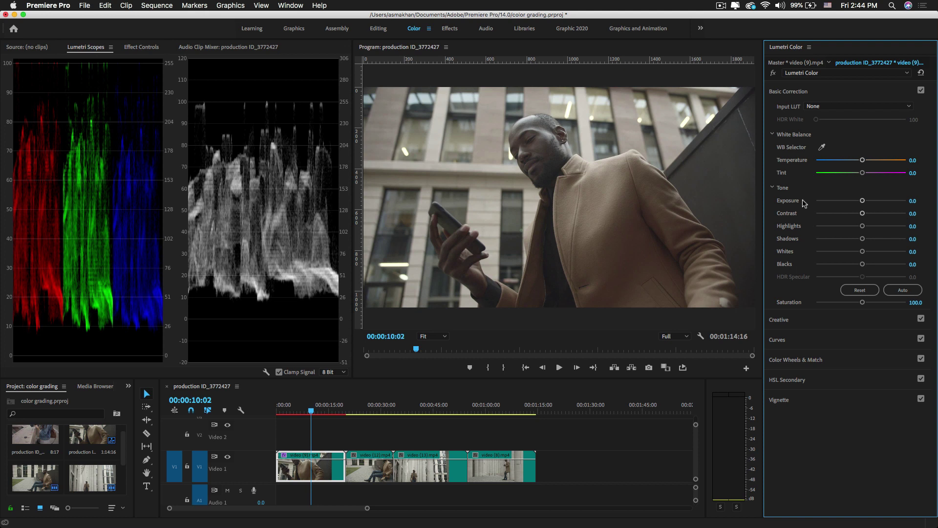
# Step: Adjust the first clip's tone, setting Blacks to -35.1, Whites to 33.0 and Shadows to -36.2
pyautogui.click(840, 265)
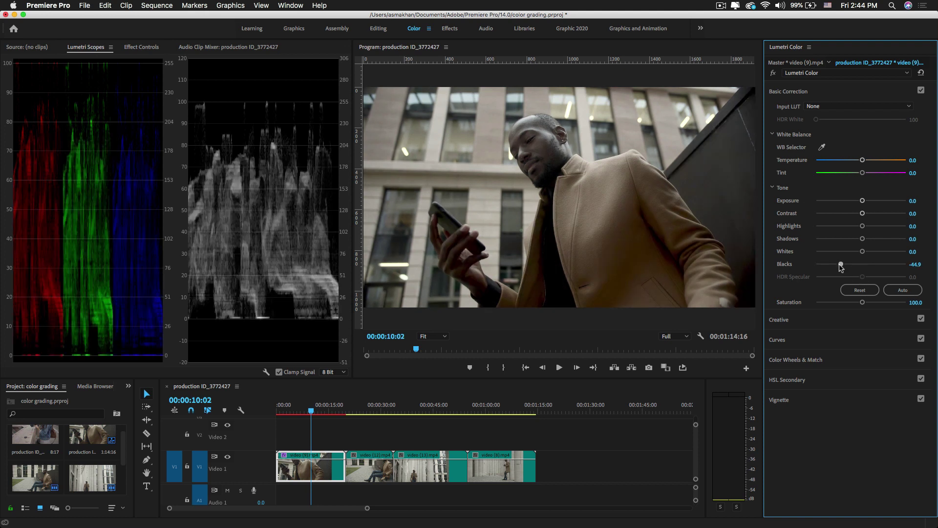
pyautogui.moveTo(841, 266); pyautogui.dragTo(848, 267)
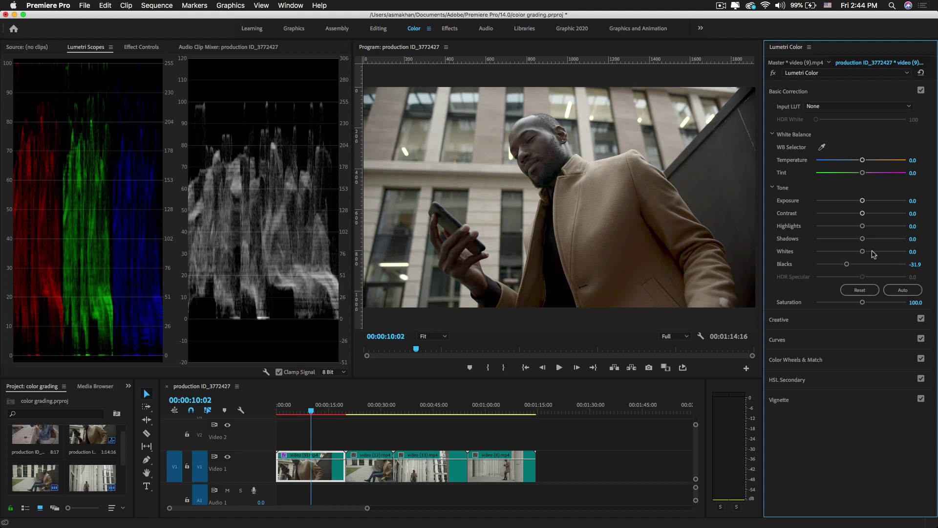
pyautogui.moveTo(847, 266); pyautogui.dragTo(876, 253)
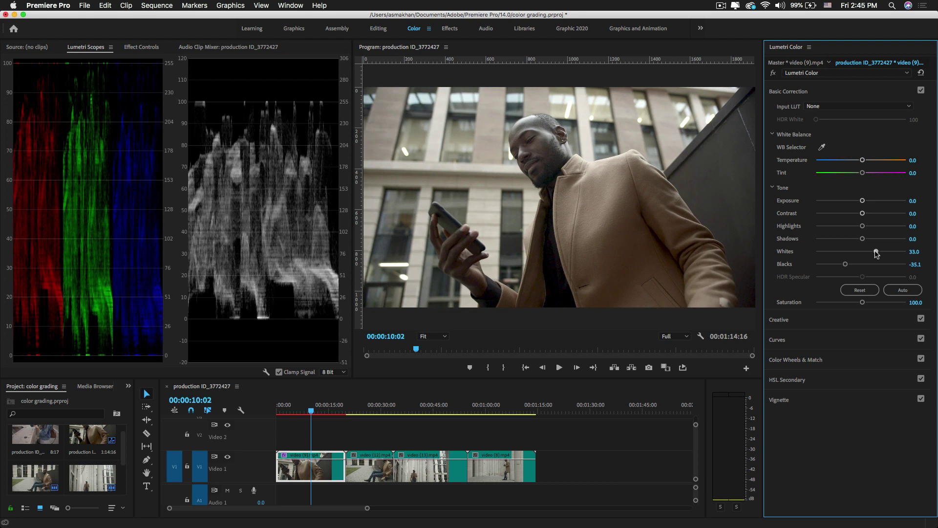
pyautogui.moveTo(863, 239); pyautogui.dragTo(845, 244)
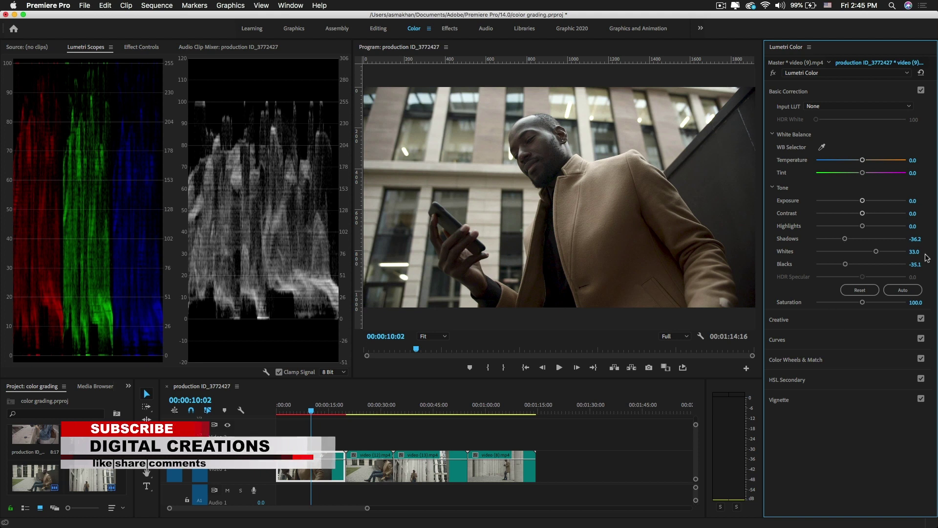
# Step: Sample the white balance from the building facade, and set Temperature to 40.5 and Saturation to 135.1
pyautogui.click(823, 148)
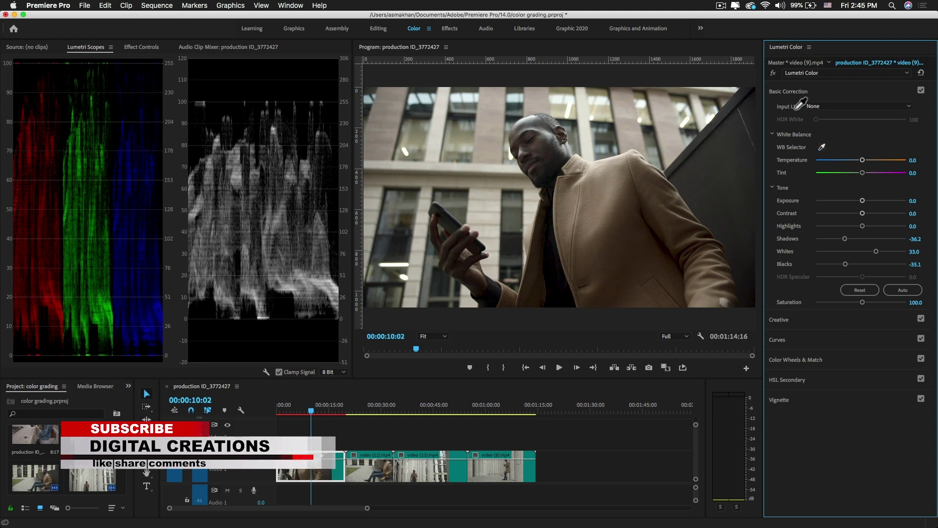
pyautogui.click(516, 103)
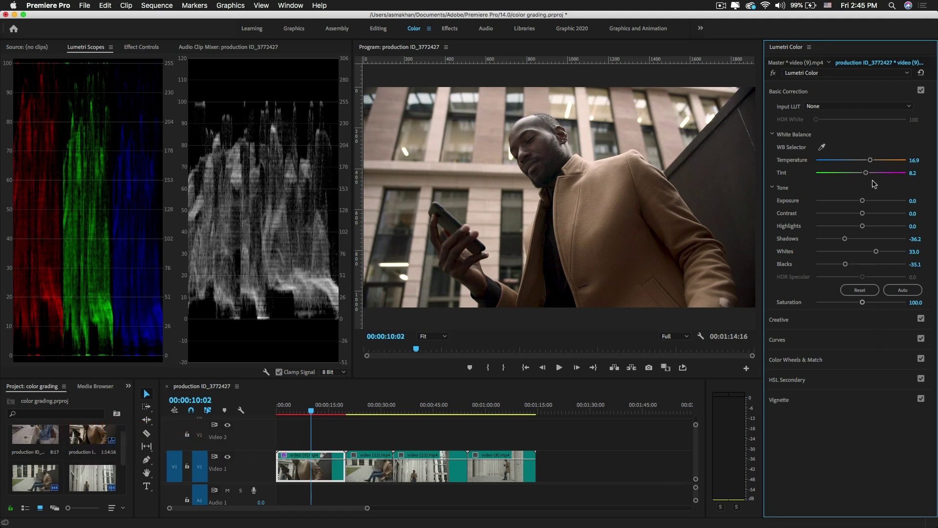
pyautogui.moveTo(871, 161); pyautogui.dragTo(879, 161)
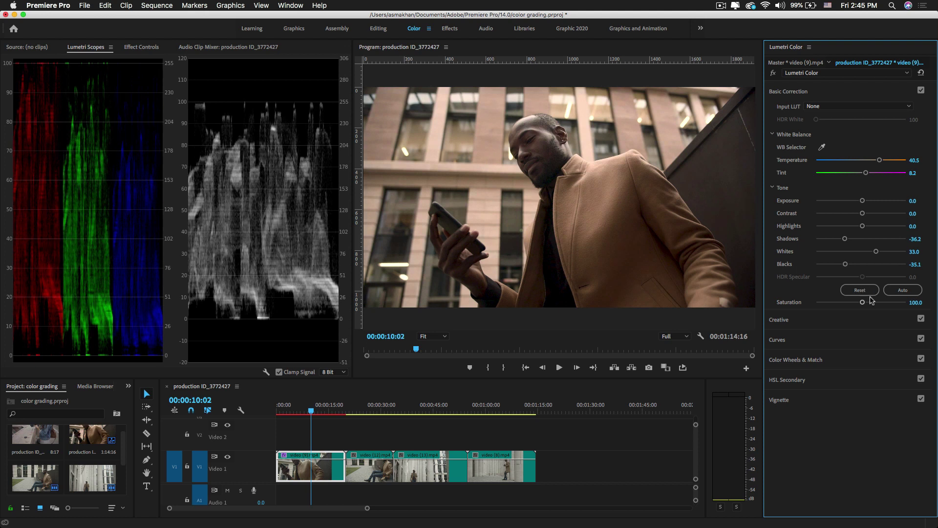
pyautogui.moveTo(864, 305); pyautogui.dragTo(877, 306)
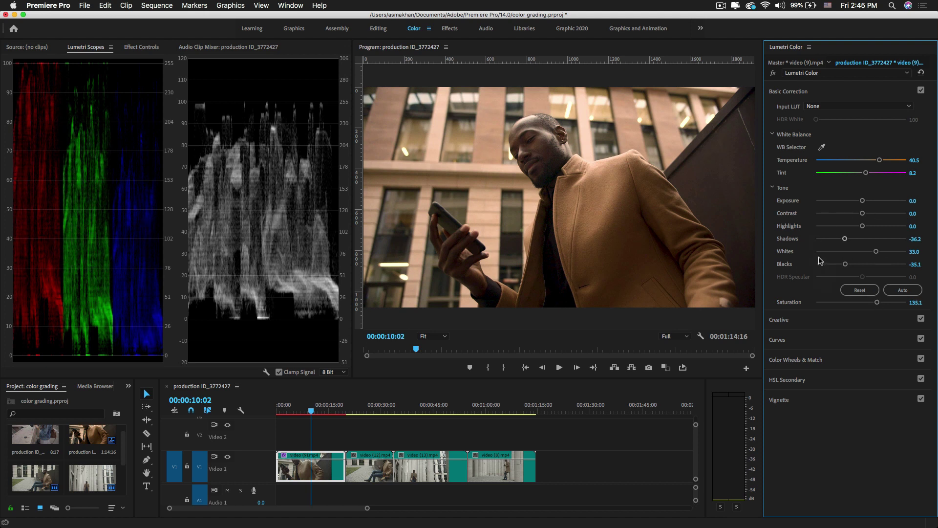
# Step: Refine the first clip's tone by setting Blacks to -34.1, Shadows to -37.3 and Whites to 40.5
pyautogui.moveTo(848, 266); pyautogui.dragTo(846, 267)
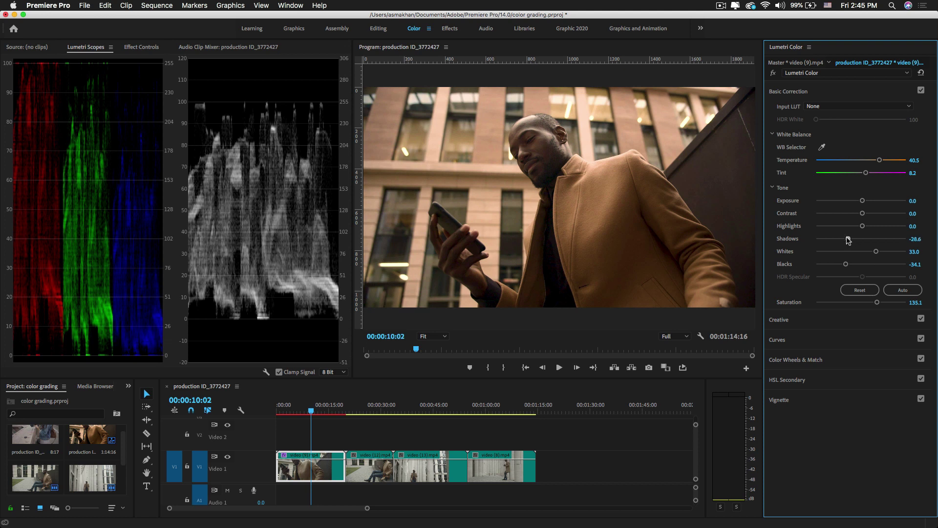
pyautogui.moveTo(845, 240); pyautogui.dragTo(845, 241)
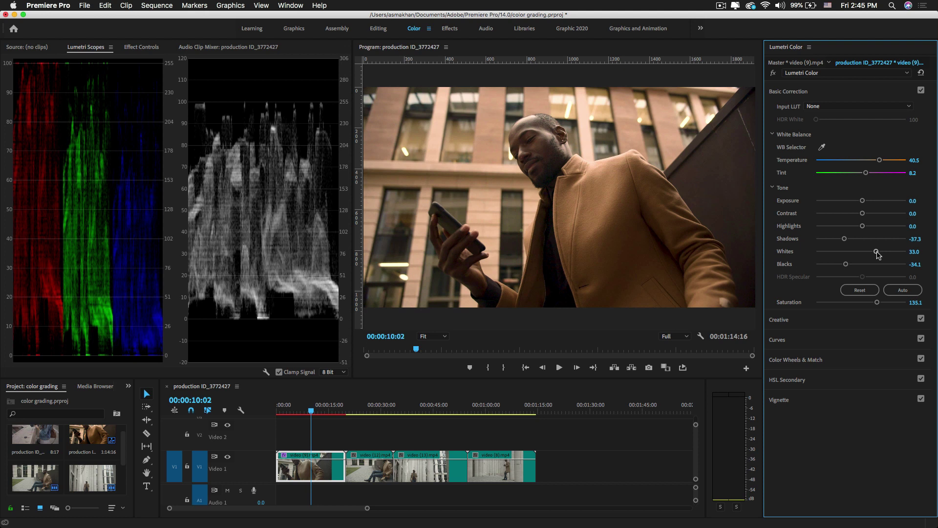
pyautogui.moveTo(875, 252); pyautogui.dragTo(879, 254)
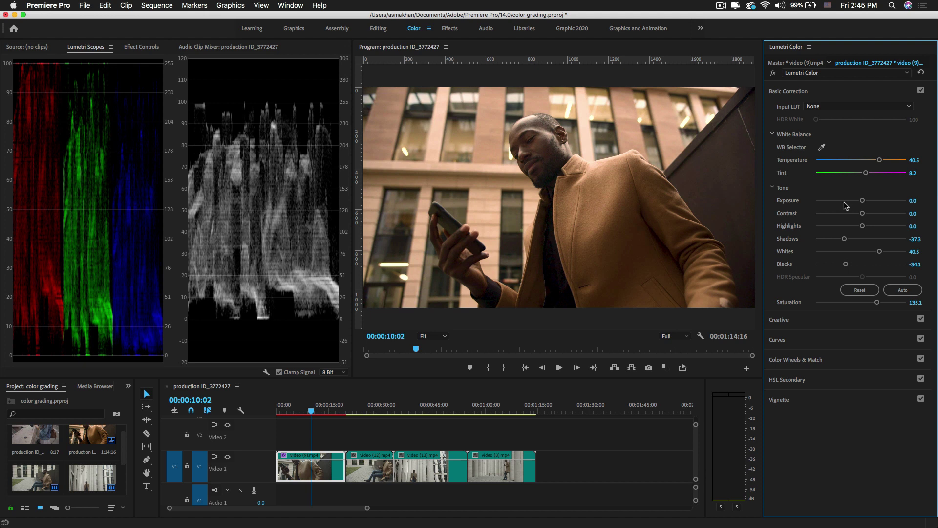
# Step: Try adjusting the first clip's Exposure, and return it to 0
pyautogui.moveTo(841, 203); pyautogui.dragTo(864, 204)
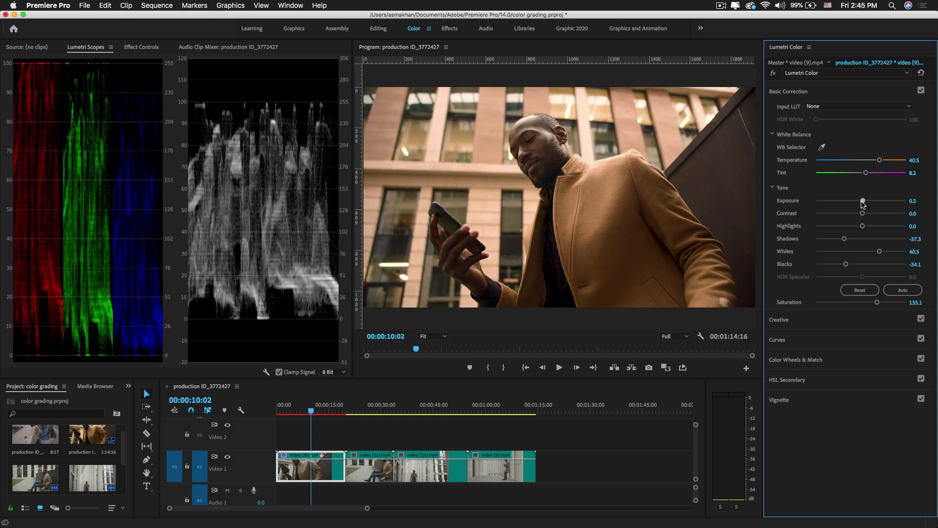
pyautogui.click(913, 201)
pyautogui.write('0')
pyautogui.press('Return')
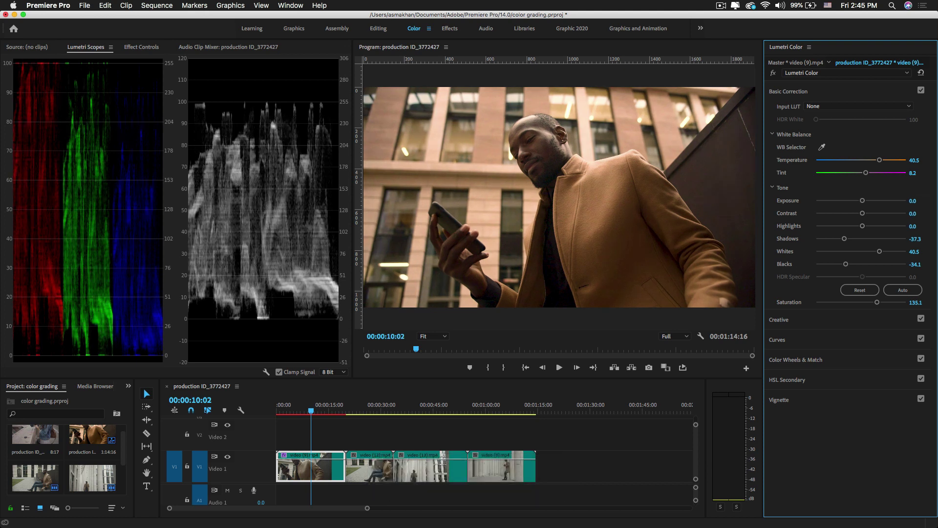
# Step: Compare the first clip with and without the Lumetri Color effect, also full screen, and leave the effect enabled
pyautogui.click(773, 75)
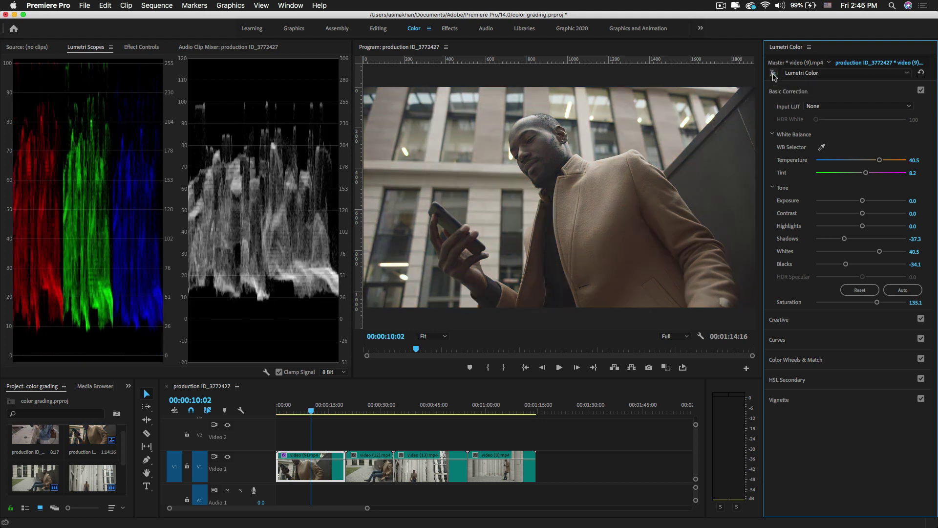
pyautogui.click(773, 74)
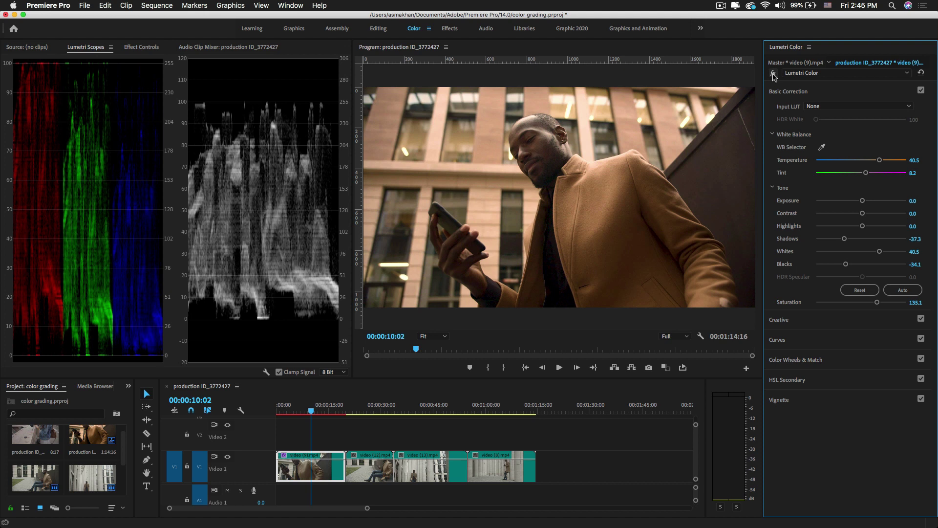
pyautogui.press('ctrl')
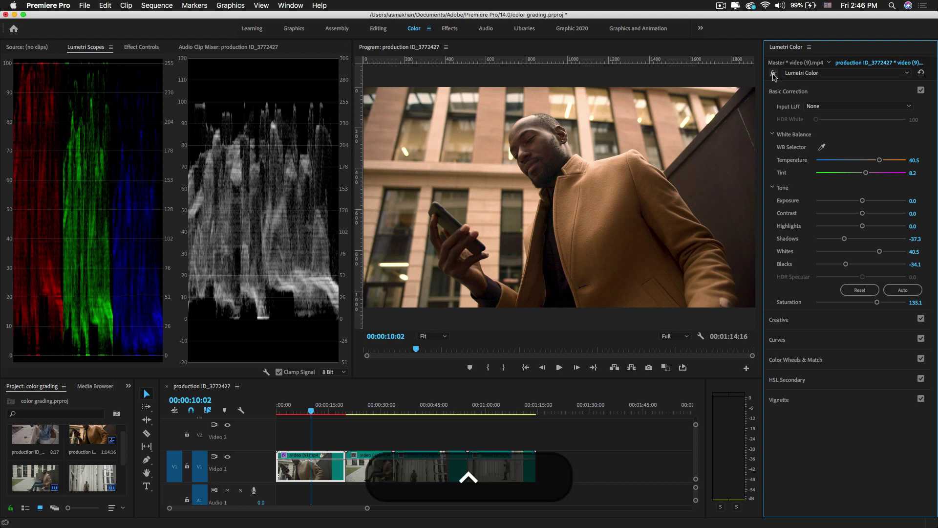
pyautogui.hotkey('ctrl', '`')
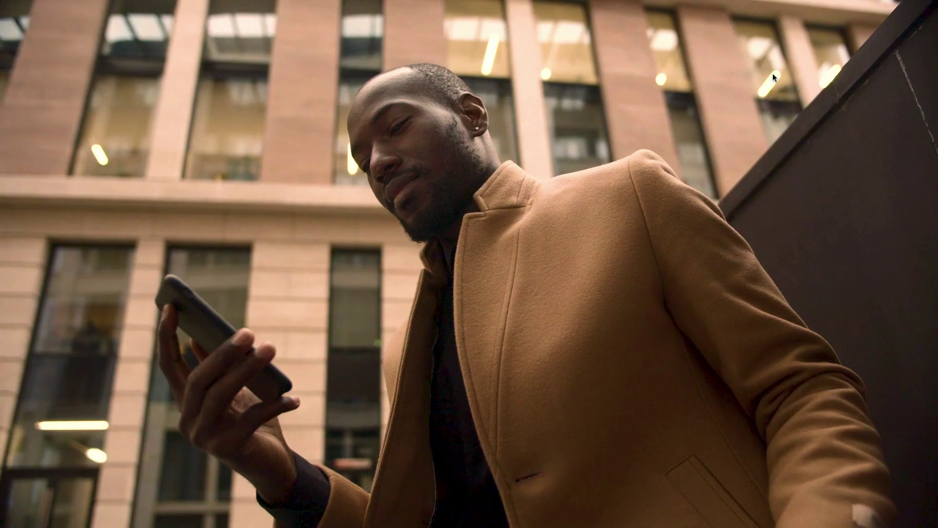
pyautogui.press('ctrl')
pyautogui.hotkey('ctrl', '`')
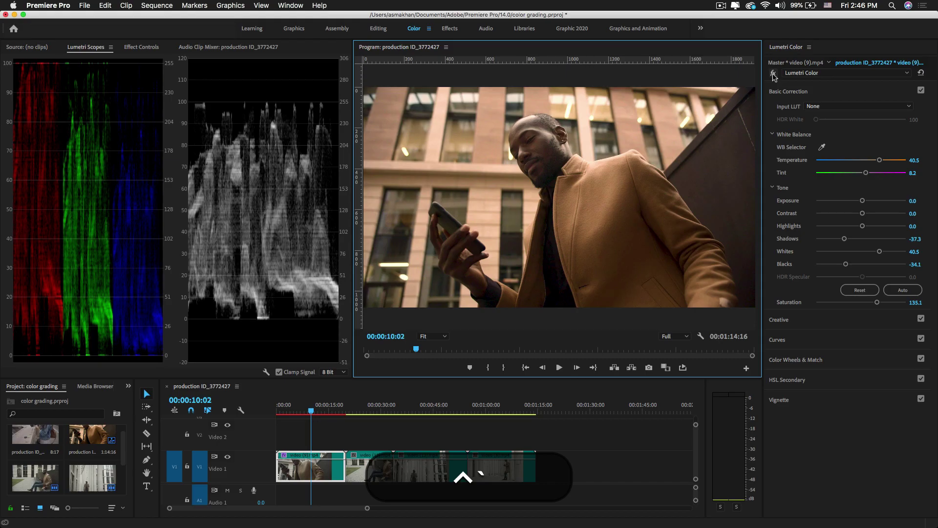
pyautogui.click(773, 74)
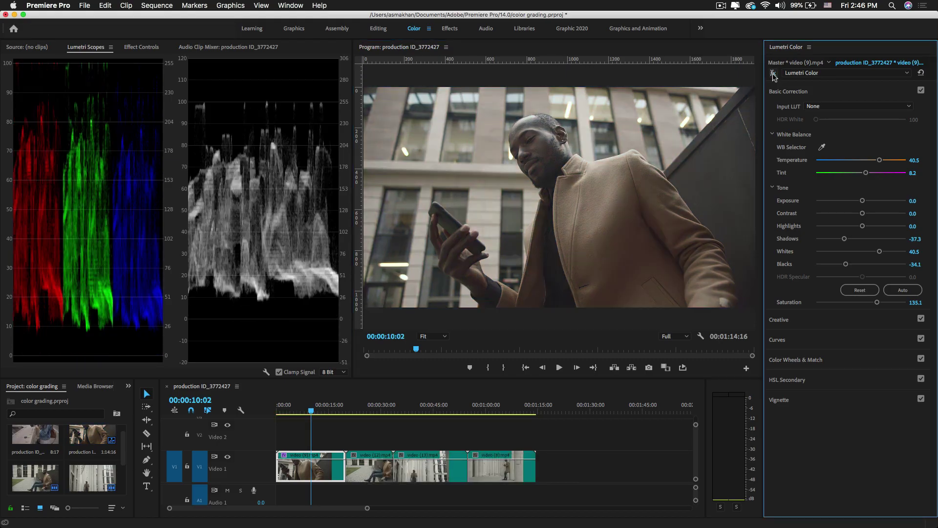
pyautogui.press('ctrl')
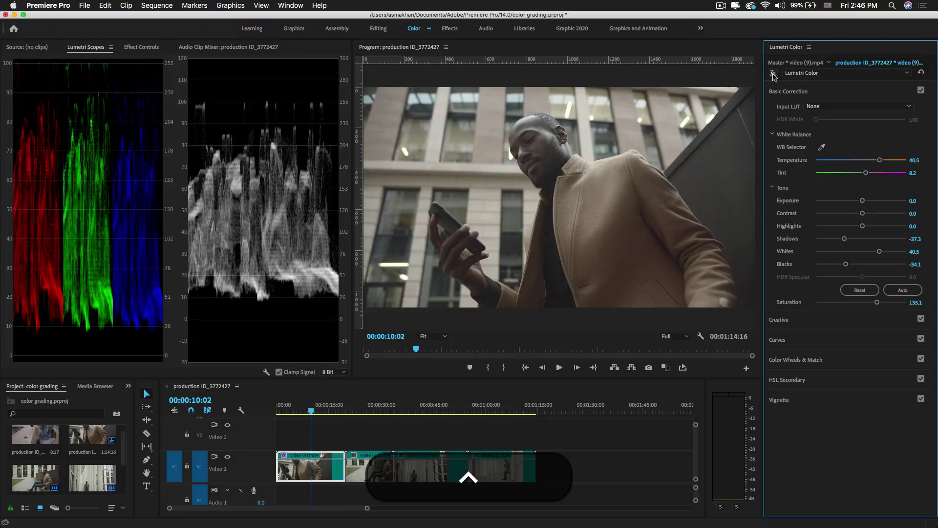
pyautogui.hotkey('ctrl', '`')
pyautogui.hotkey('ctrl', '`')
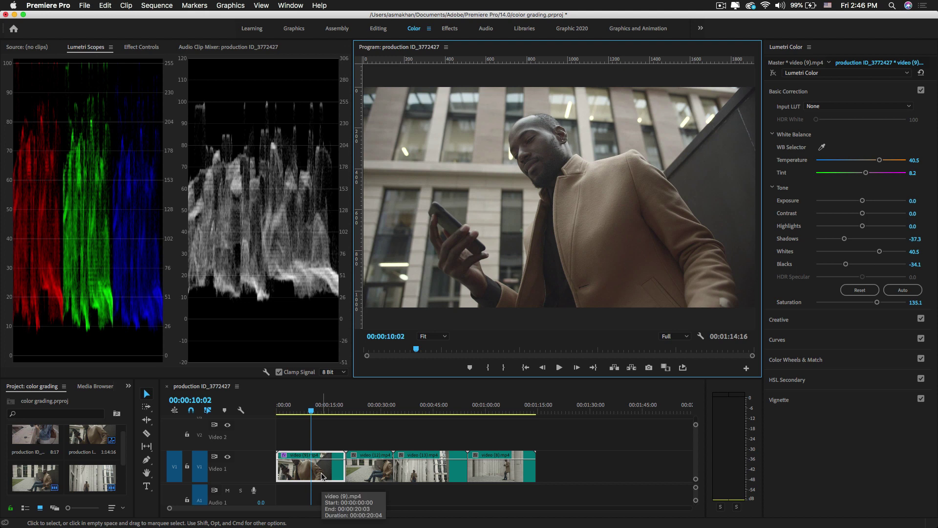
pyautogui.click(774, 74)
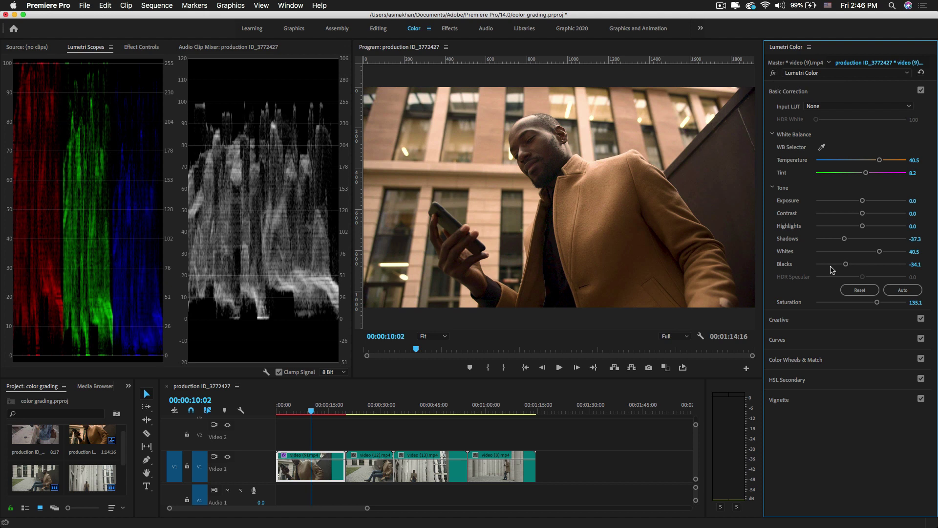
# Step: Set the first clip's Vignette Amount to -2.0, and increase its Basic Correction Saturation to 142.7 and Temperature to 50.3
pyautogui.click(778, 400)
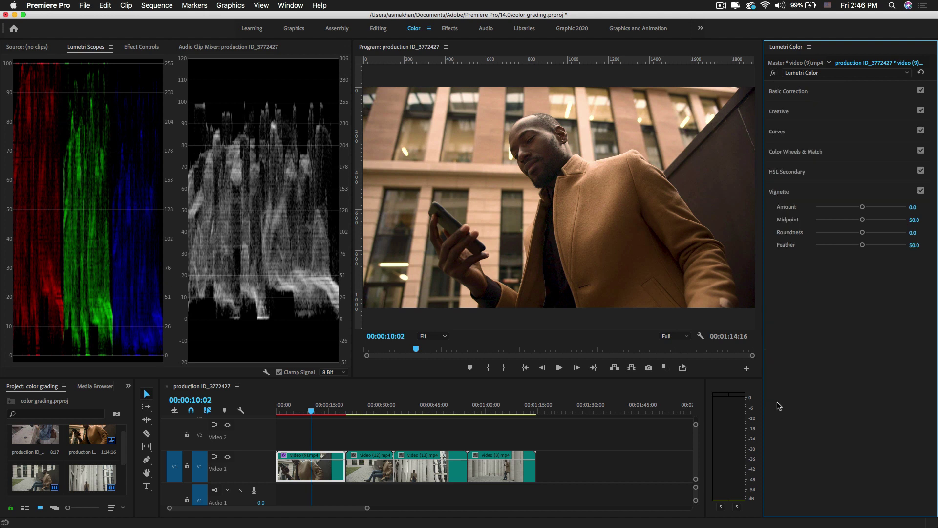
pyautogui.moveTo(831, 206); pyautogui.dragTo(832, 209)
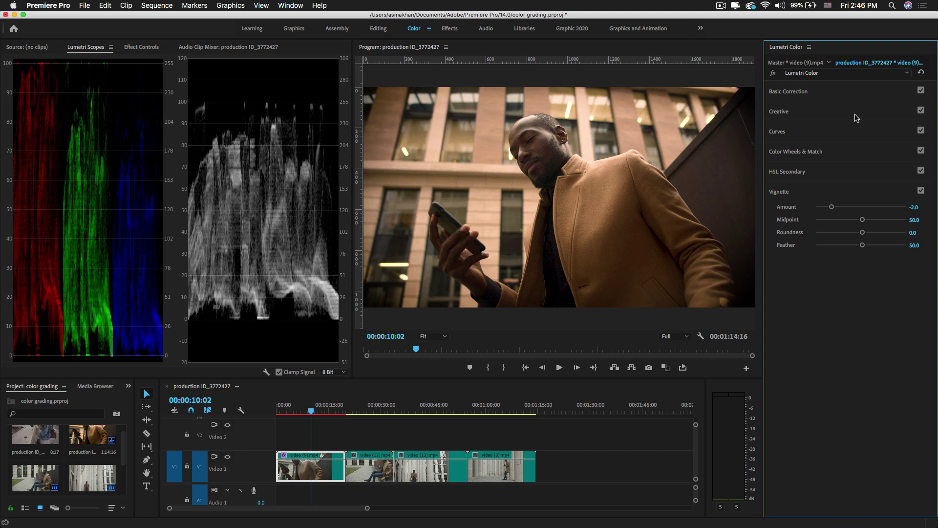
pyautogui.click(790, 93)
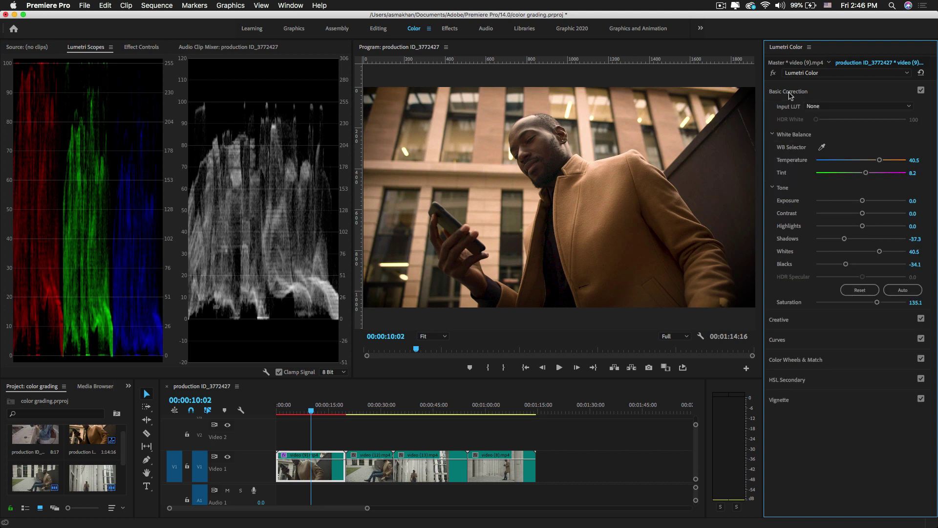
pyautogui.moveTo(879, 305); pyautogui.dragTo(881, 306)
pyautogui.moveTo(880, 160); pyautogui.dragTo(884, 160)
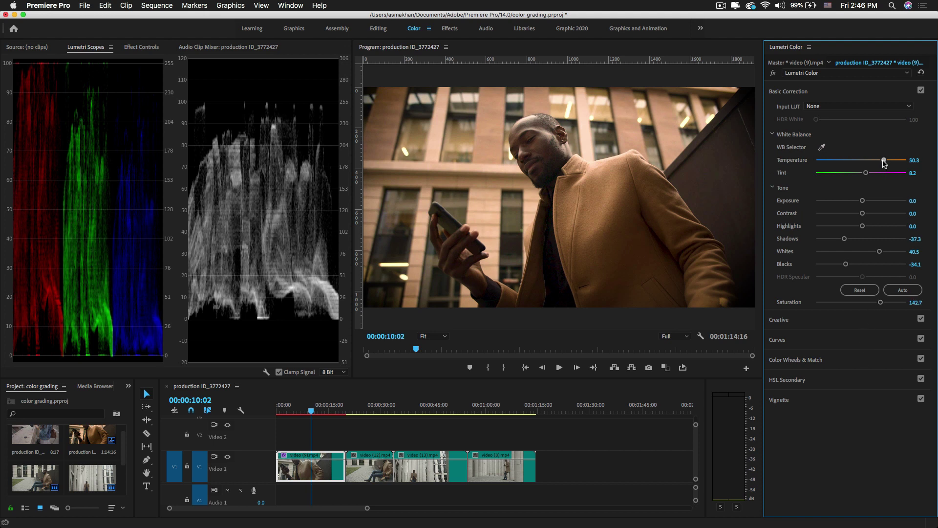
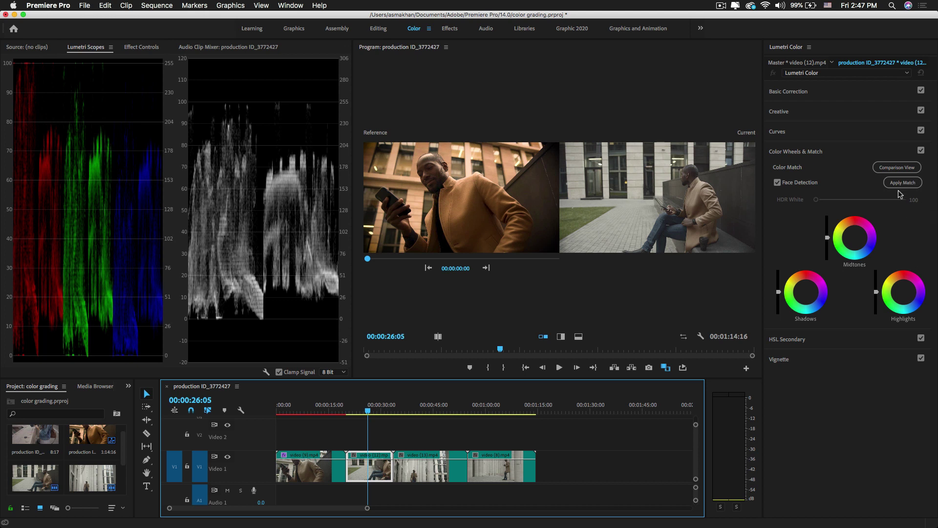
# Step: Apply Color Match to the second clip using the first clip as reference, and inspect the comparison full screen at 00:00:24:09
pyautogui.click(898, 189)
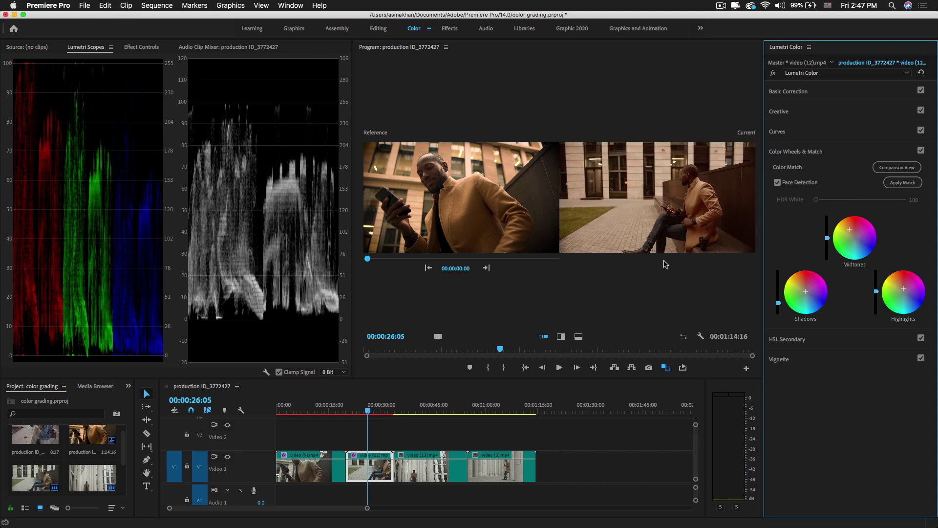
pyautogui.click(327, 416)
pyautogui.moveTo(327, 416); pyautogui.dragTo(362, 419)
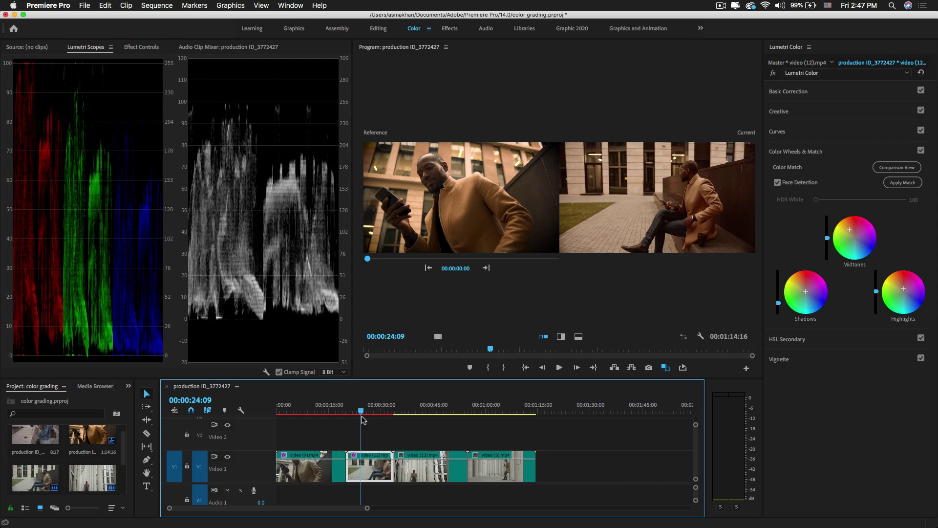
pyautogui.hotkey('ctrl', '`')
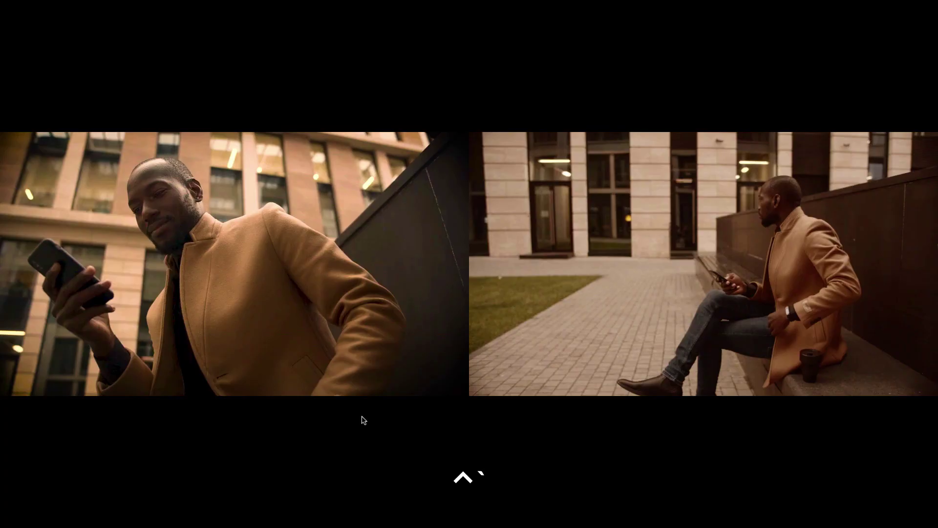
pyautogui.press('alt')
pyautogui.hotkey('ctrl', '`')
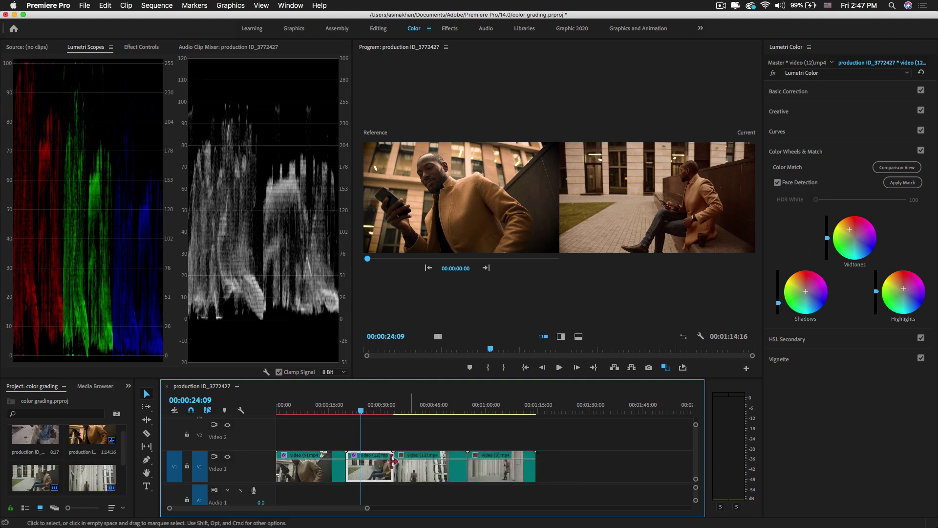
# Step: Set the second clip's Basic Correction Temperature to 0.5 and check the comparison full screen
pyautogui.click(786, 97)
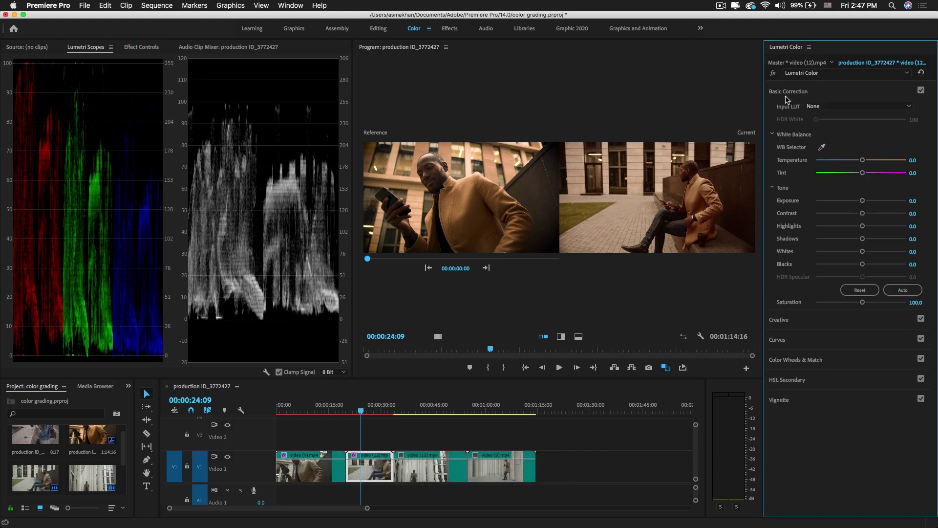
pyautogui.moveTo(864, 164); pyautogui.dragTo(862, 163)
pyautogui.hotkey('ctrl', '`')
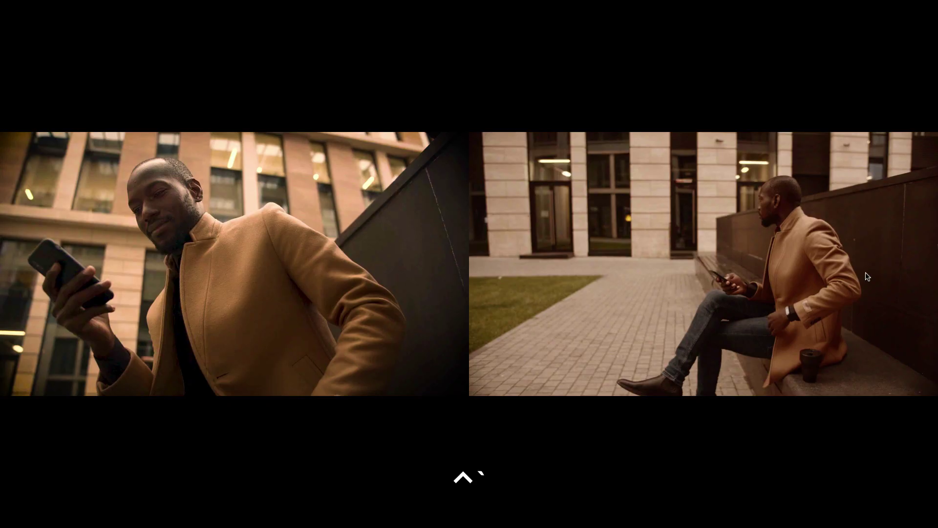
pyautogui.hotkey('ctrl', '`')
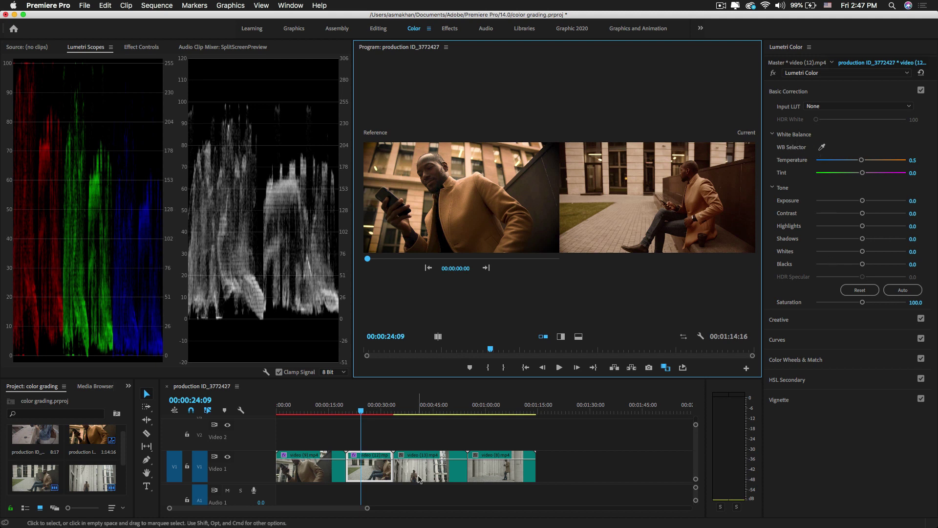
# Step: Compare the reference and current frames in vertical and horizontal split views, and return to the side-by-side layout
pyautogui.click(564, 339)
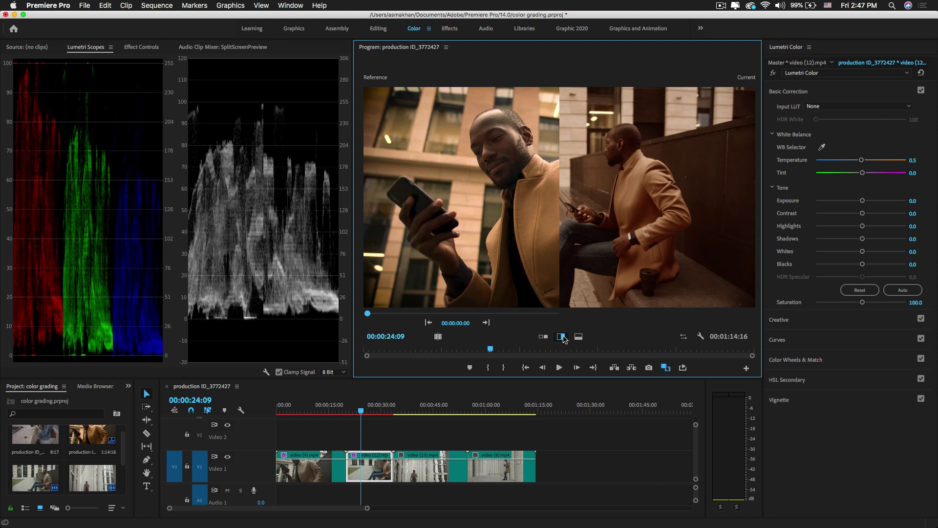
pyautogui.click(579, 337)
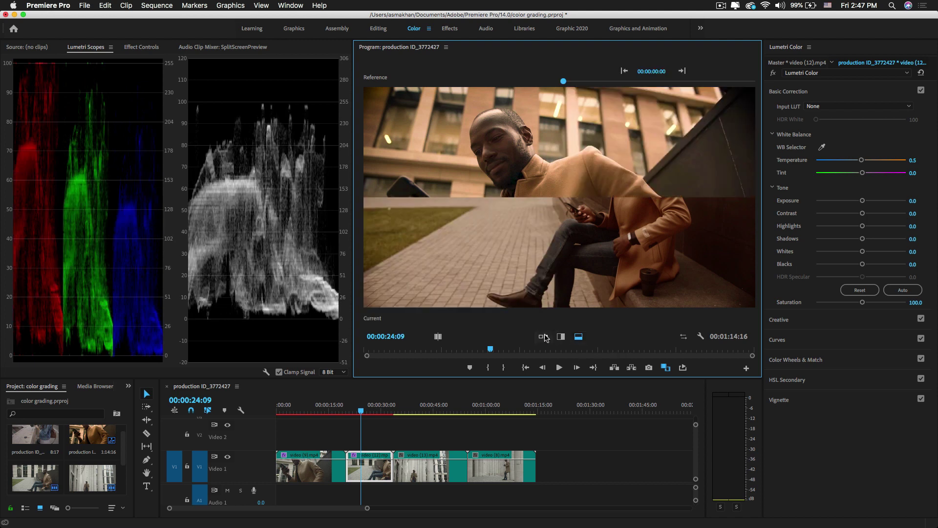
pyautogui.click(545, 337)
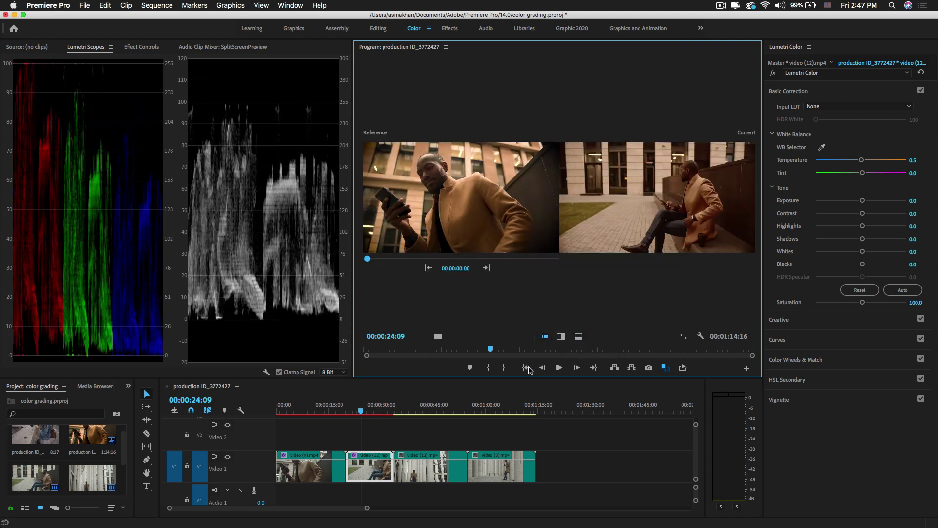
# Step: Move the playhead back to the first clip at 00:00:15:10 and turn off the comparison view
pyautogui.click(784, 92)
pyautogui.moveTo(375, 410); pyautogui.dragTo(331, 410)
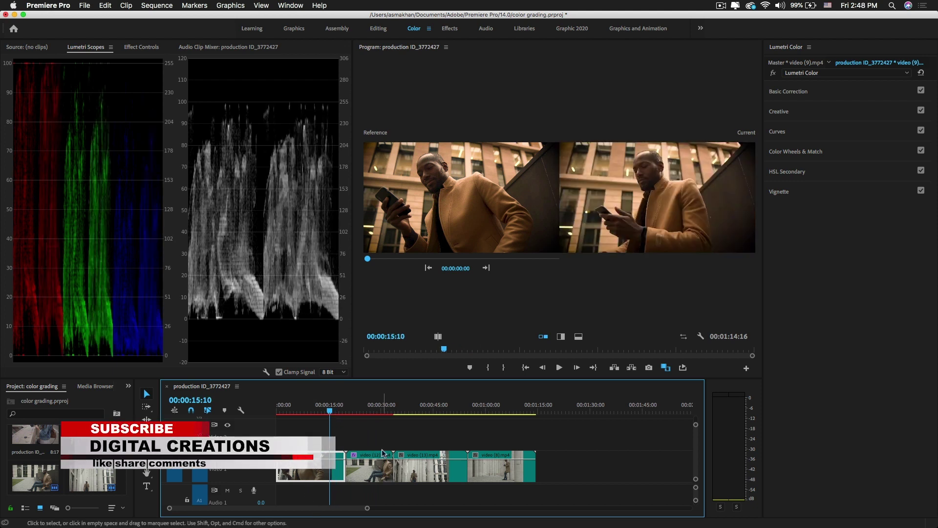
pyautogui.click(787, 152)
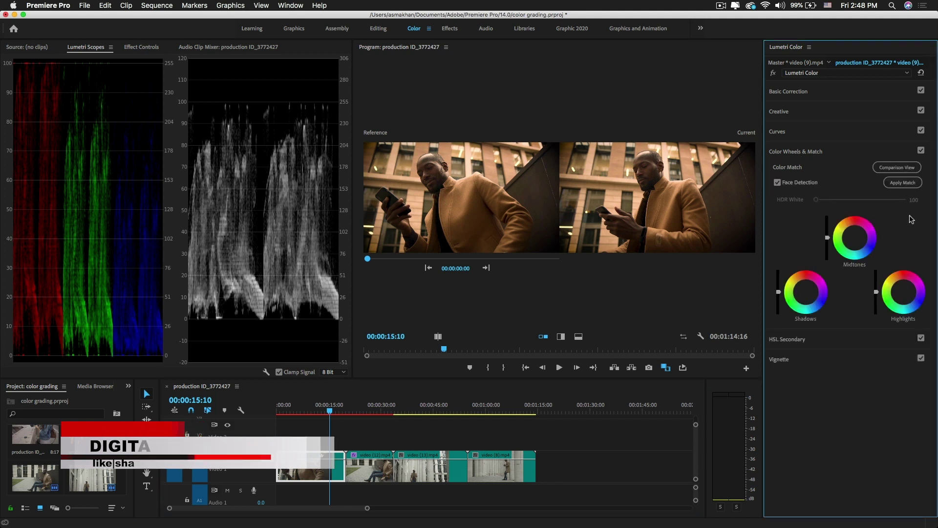
pyautogui.click(901, 168)
pyautogui.click(385, 469)
# Step: Copy the graded first clip, and move the playhead to the third clip at 00:00:38:10
pyautogui.click(304, 410)
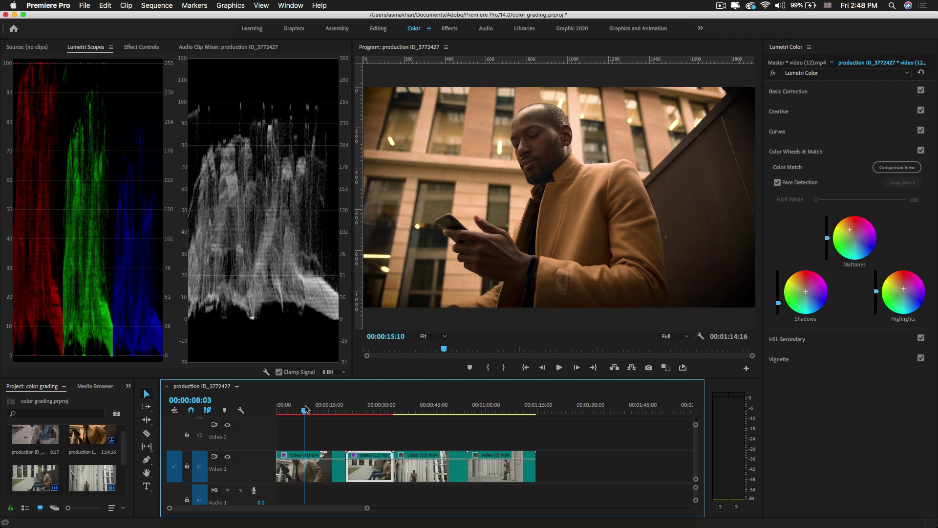
pyautogui.click(313, 468)
pyautogui.rightClick(313, 468)
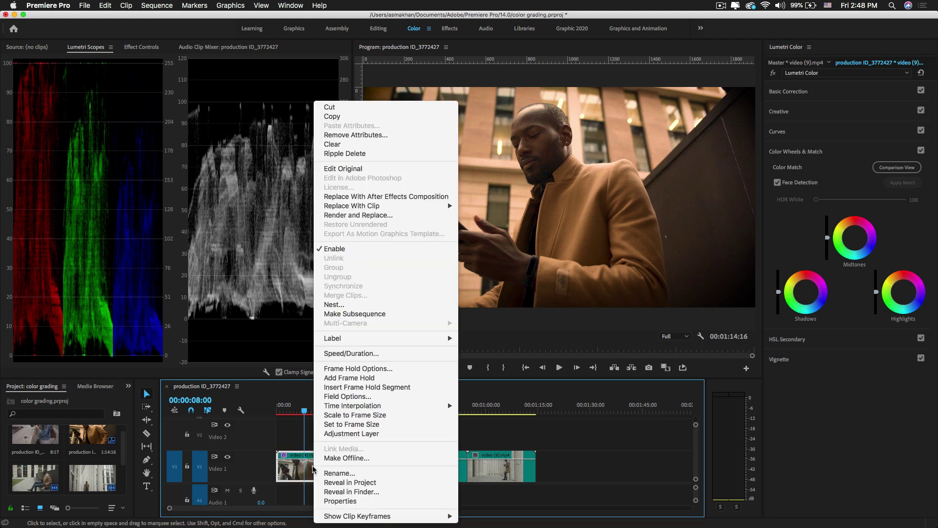
pyautogui.click(340, 118)
pyautogui.click(377, 411)
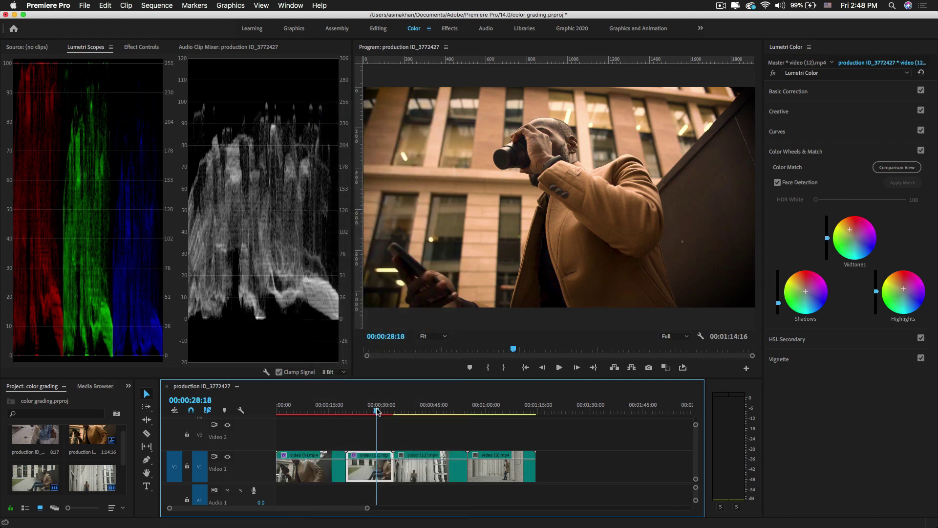
pyautogui.moveTo(377, 410); pyautogui.dragTo(410, 410)
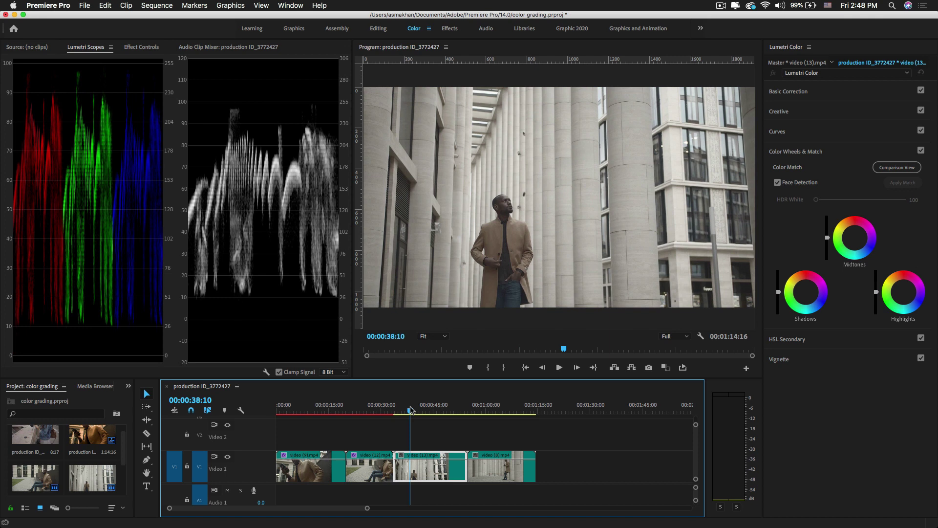
# Step: Paste the copied Opacity and Lumetri Color attributes onto the third clip
pyautogui.rightClick(425, 466)
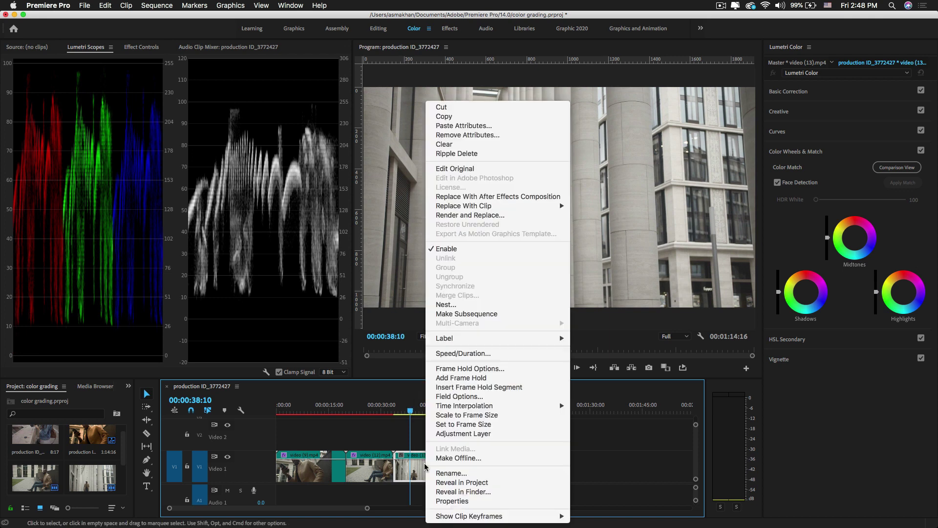
pyautogui.click(457, 126)
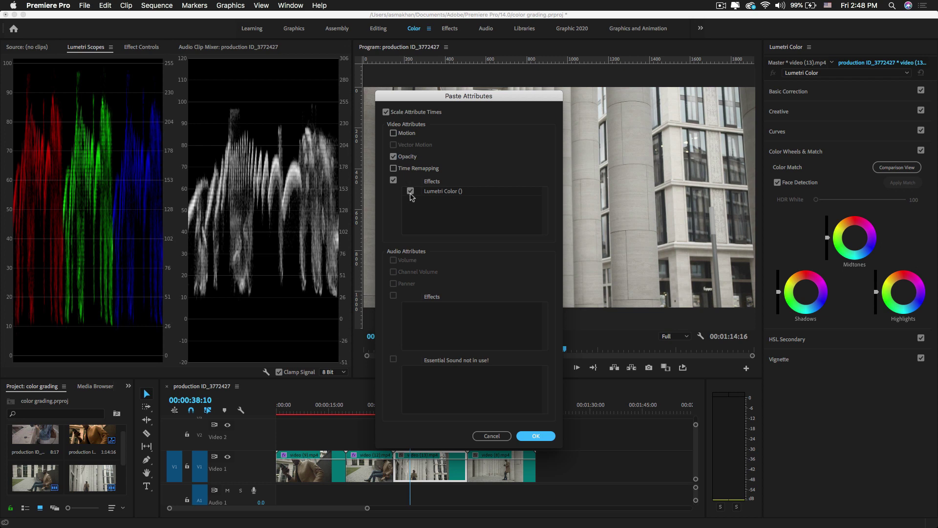
pyautogui.click(532, 435)
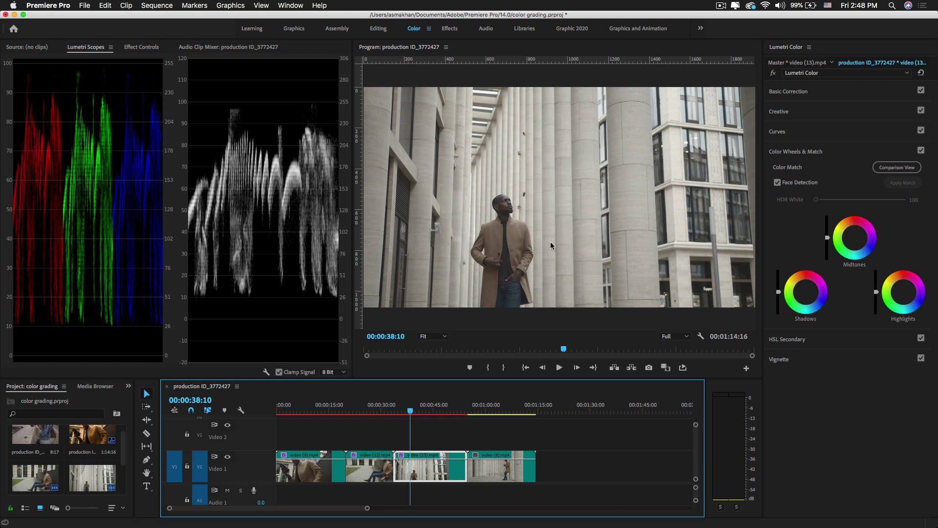
# Step: Paste the copied Opacity and Lumetri Color attributes onto the fourth clip at 00:00:59:24 and show its Basic Correction settings
pyautogui.moveTo(410, 411); pyautogui.dragTo(486, 420)
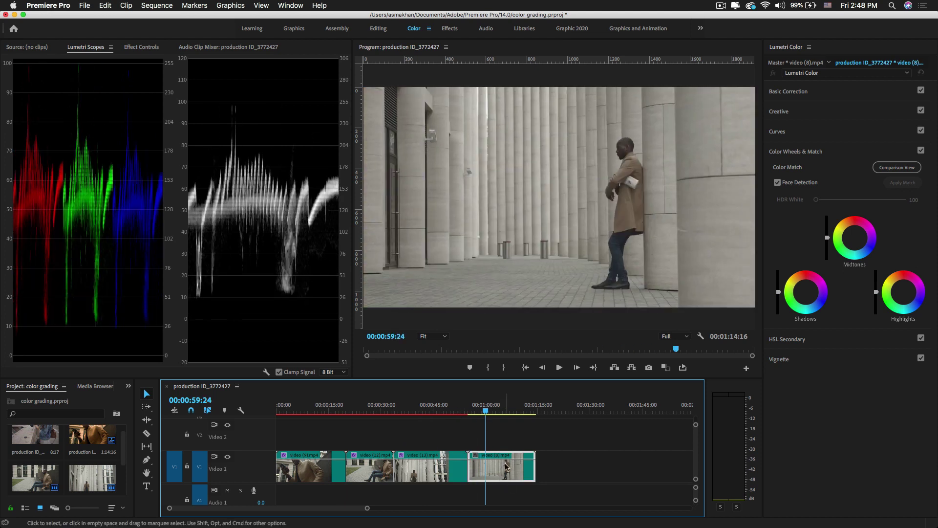
pyautogui.rightClick(506, 467)
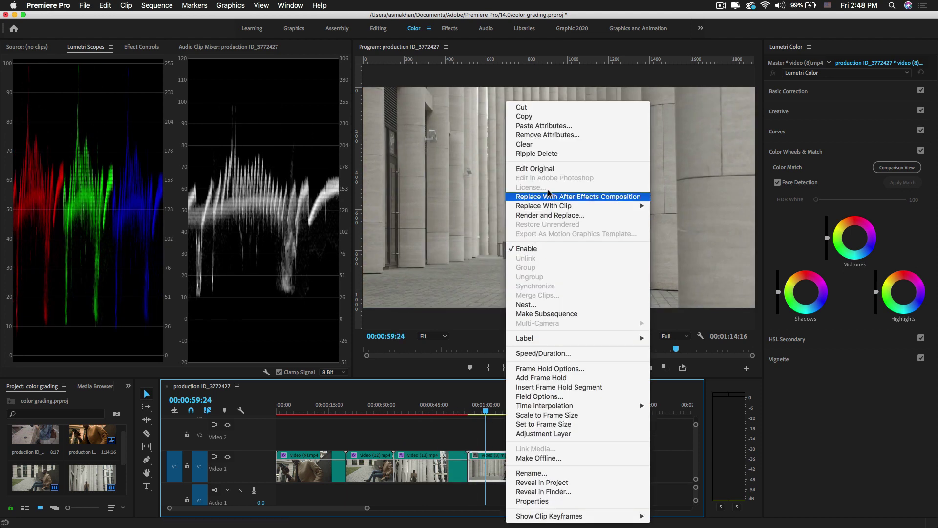
pyautogui.click(540, 126)
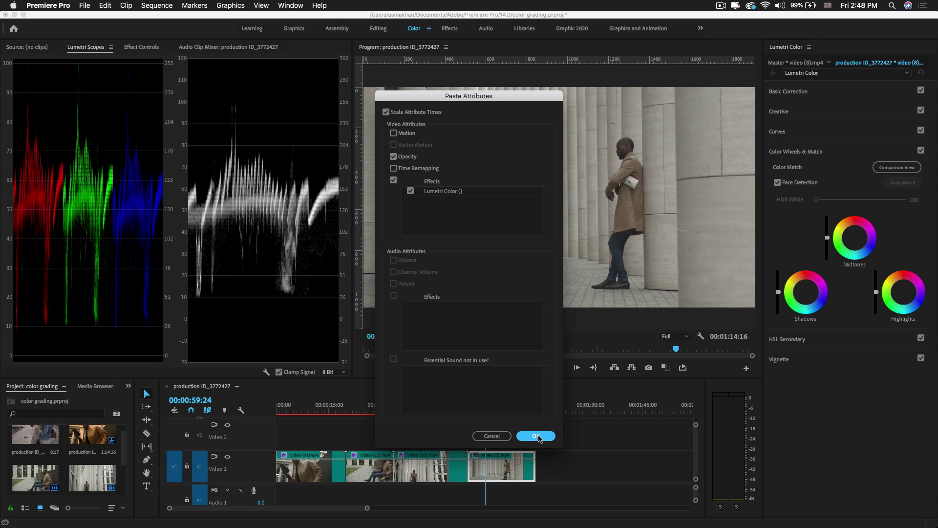
pyautogui.click(537, 436)
pyautogui.click(787, 93)
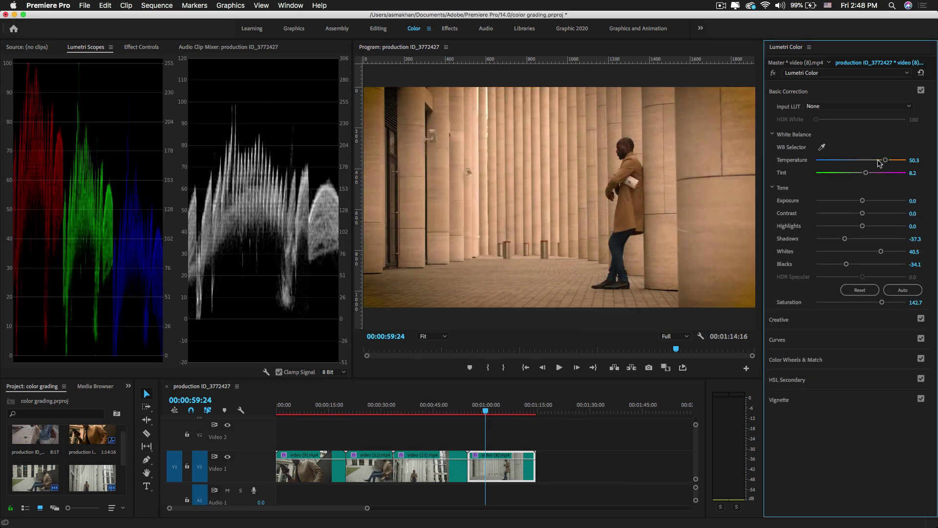
# Step: Move the playhead to the second clip at 00:00:27:08 and reset its Lumetri Color effect
pyautogui.moveTo(318, 411); pyautogui.dragTo(378, 413)
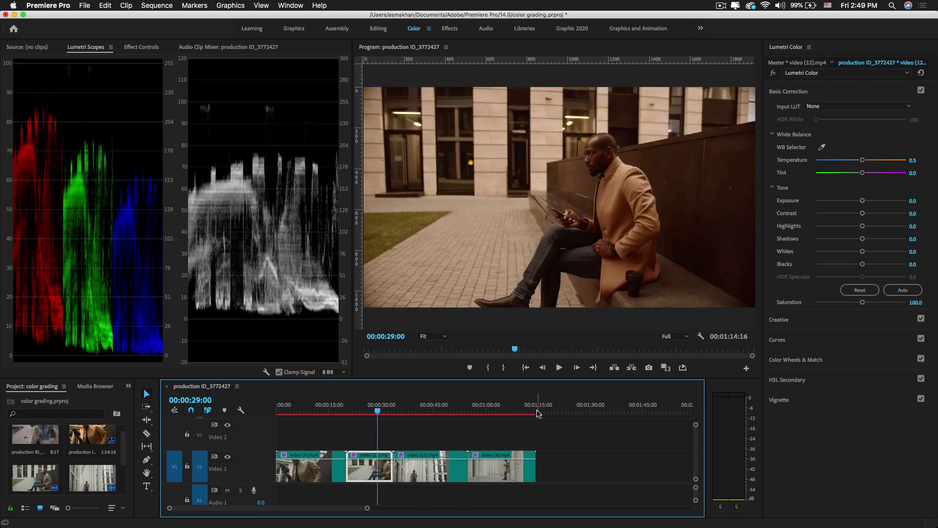
pyautogui.click(394, 430)
pyautogui.click(375, 471)
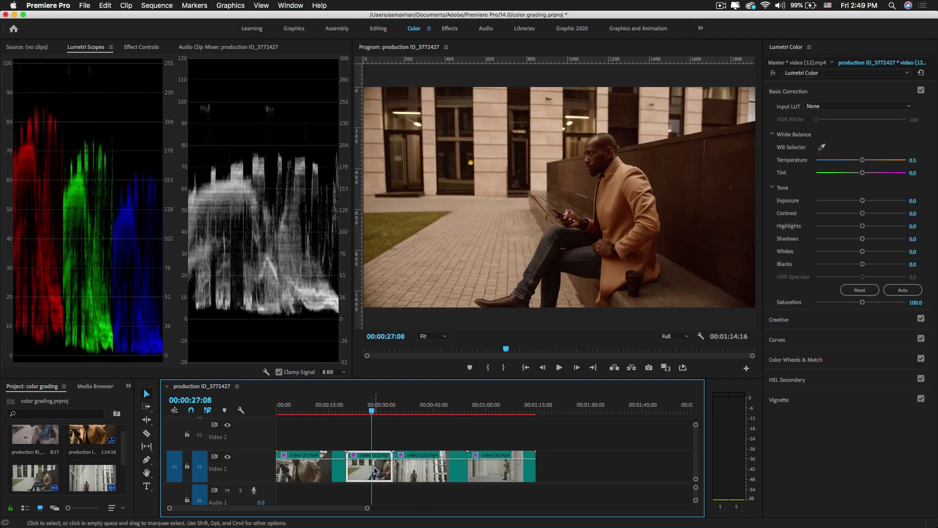
pyautogui.click(922, 74)
pyautogui.click(387, 469)
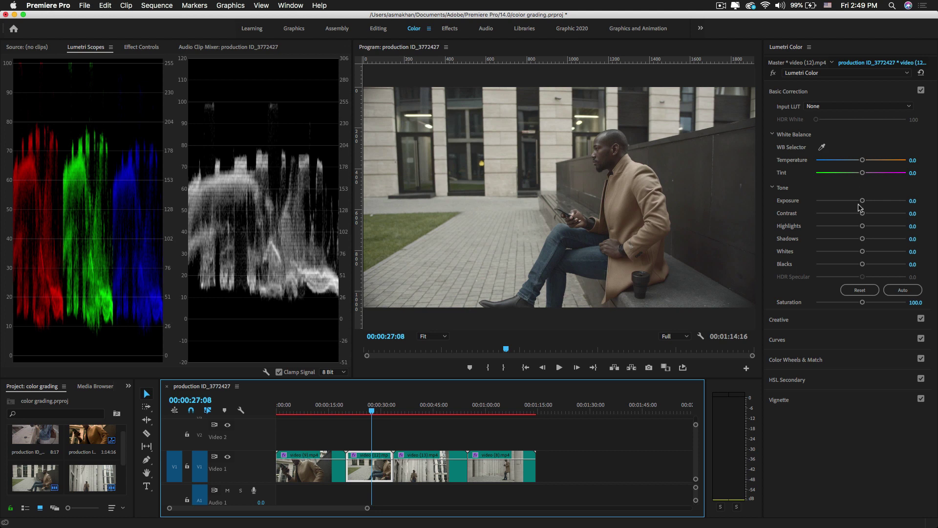
# Step: Basic-correct the second clip with Shadows -37.3, Whites 33.0, Blacks -37.3, Saturation 162.2, and white balance sampled from the pale building wall
pyautogui.moveTo(862, 265); pyautogui.dragTo(845, 239)
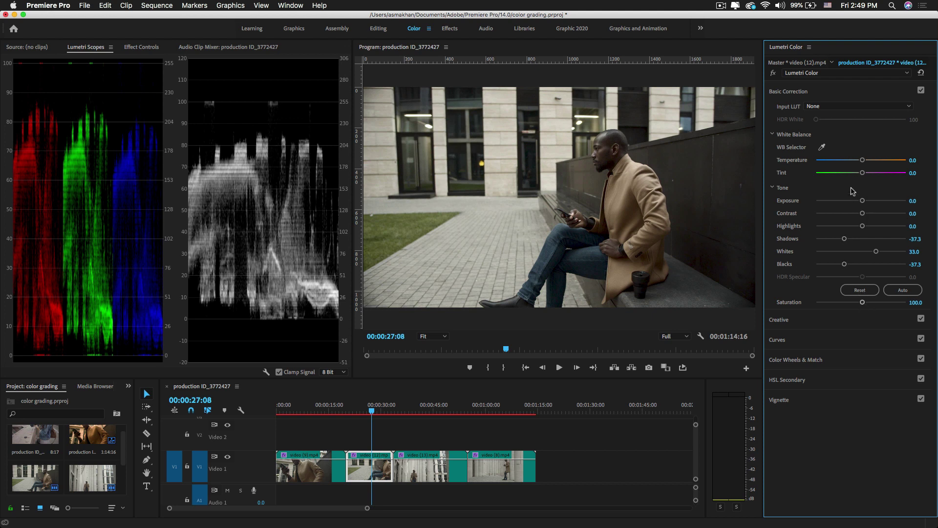
pyautogui.click(822, 147)
pyautogui.click(440, 181)
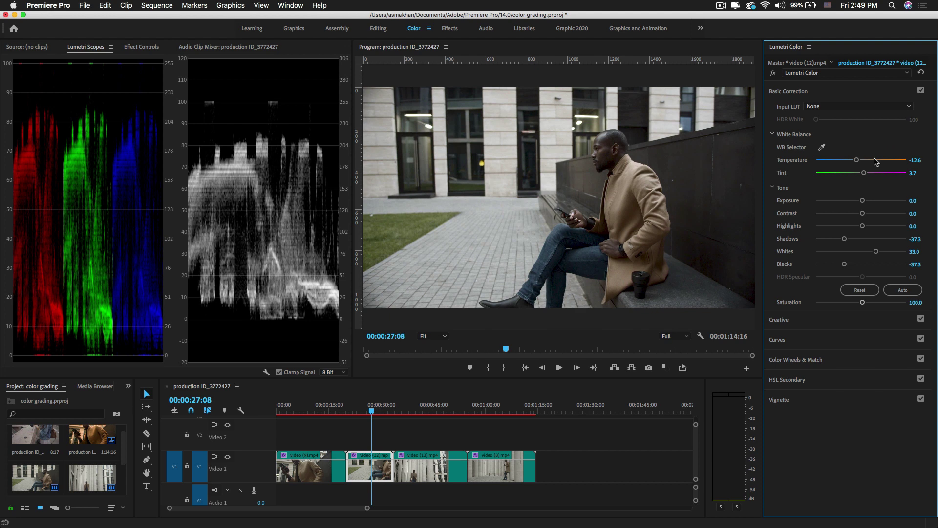
pyautogui.moveTo(877, 303); pyautogui.dragTo(884, 305)
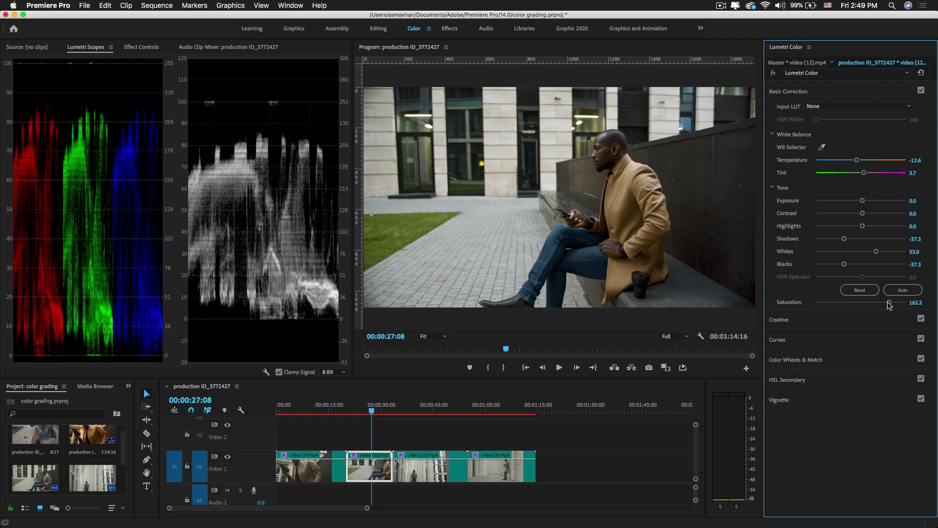
# Step: Sample the man's jeans for the second clip's Hue vs Sat curve and raise the blue point to boost their saturation
pyautogui.click(777, 321)
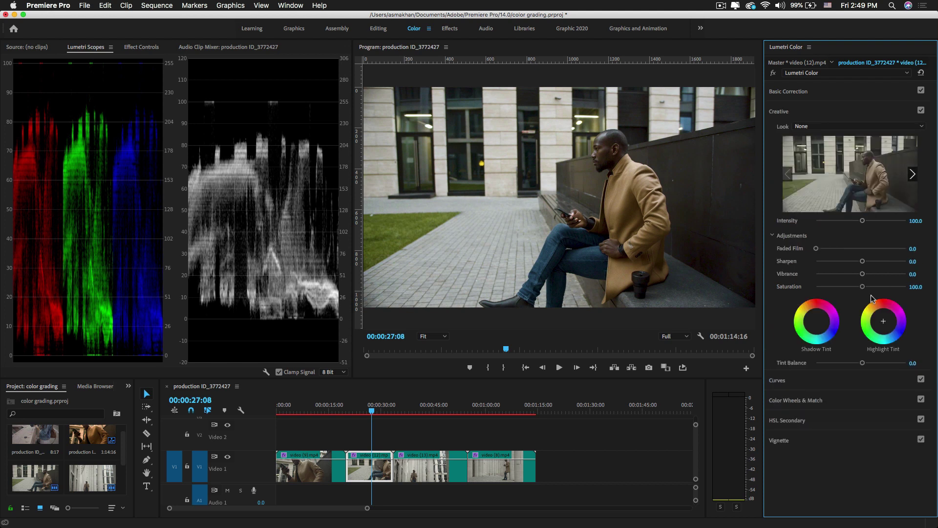
pyautogui.click(778, 112)
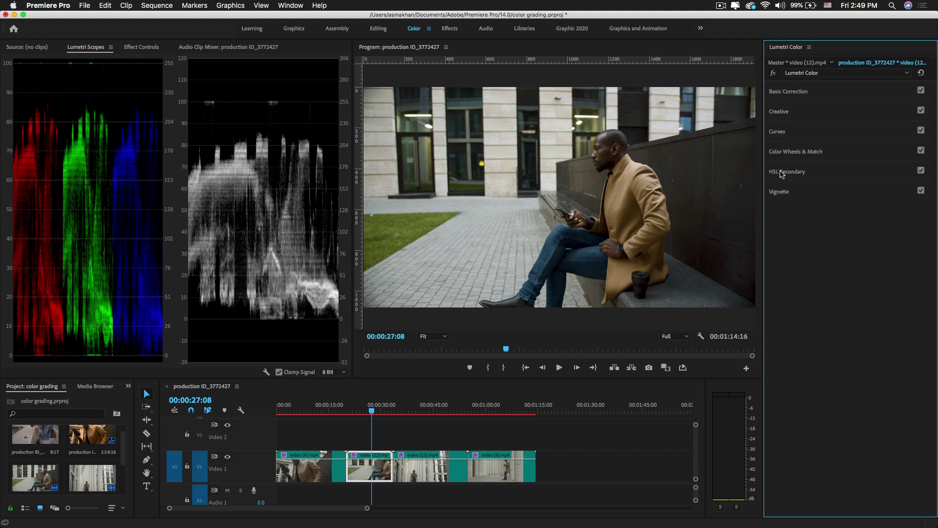
pyautogui.click(774, 133)
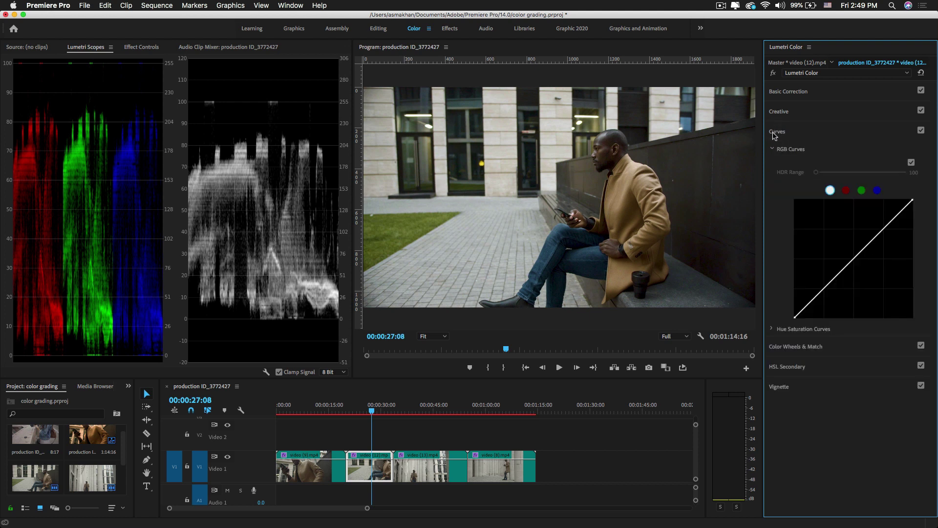
pyautogui.click(773, 329)
pyautogui.moveTo(935, 210); pyautogui.dragTo(935, 277)
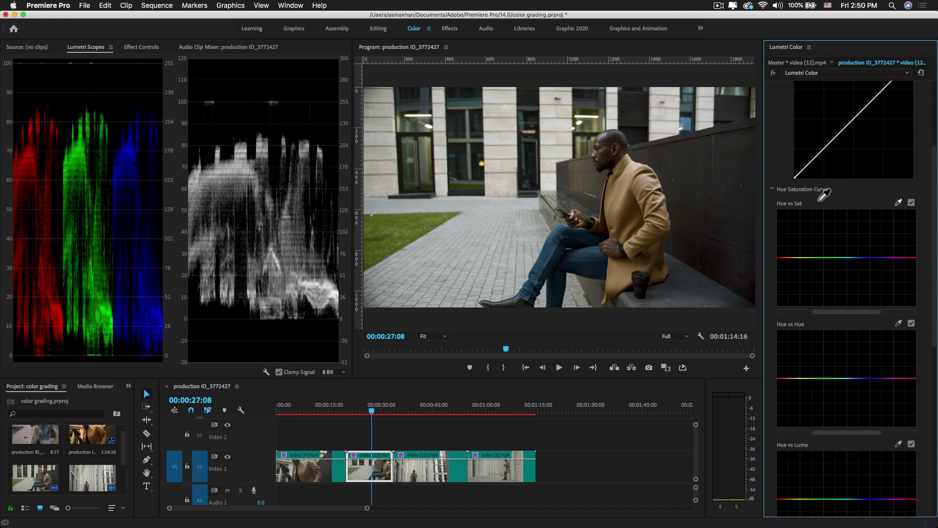
pyautogui.click(554, 252)
pyautogui.moveTo(859, 258)
pyautogui.mouseDown()
pyautogui.moveTo(857, 243)
pyautogui.moveTo(849, 264)
pyautogui.mouseUp()
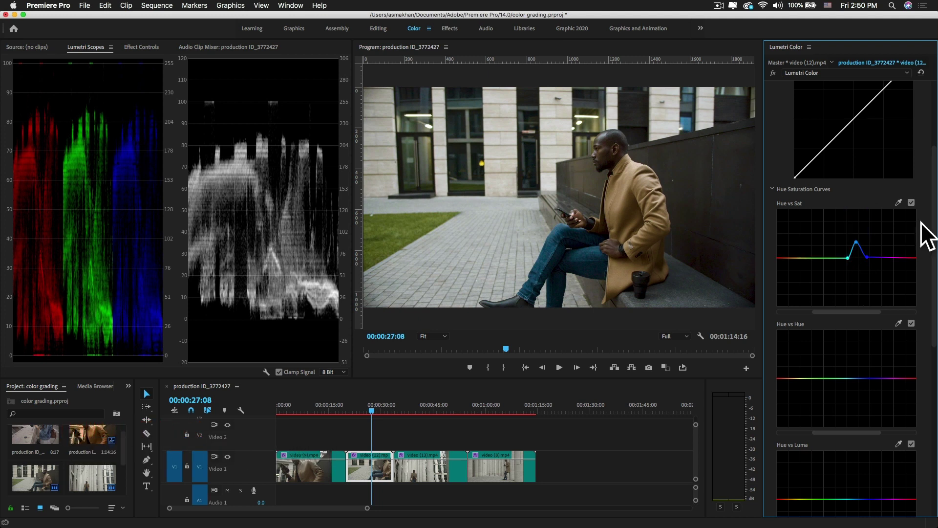
# Step: Sample the tan coat for the Hue vs Sat curve and raise its orange point slightly
pyautogui.click(899, 203)
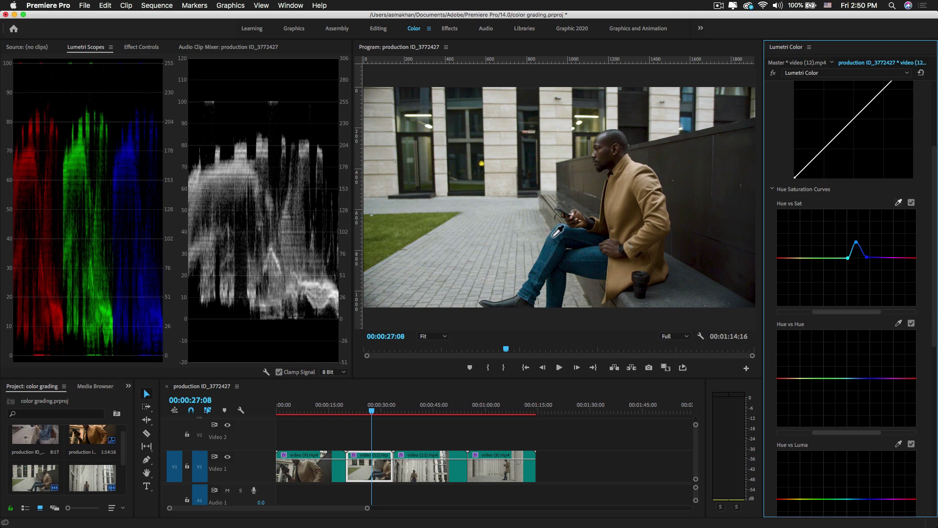
pyautogui.click(630, 206)
pyautogui.moveTo(788, 258); pyautogui.dragTo(786, 239)
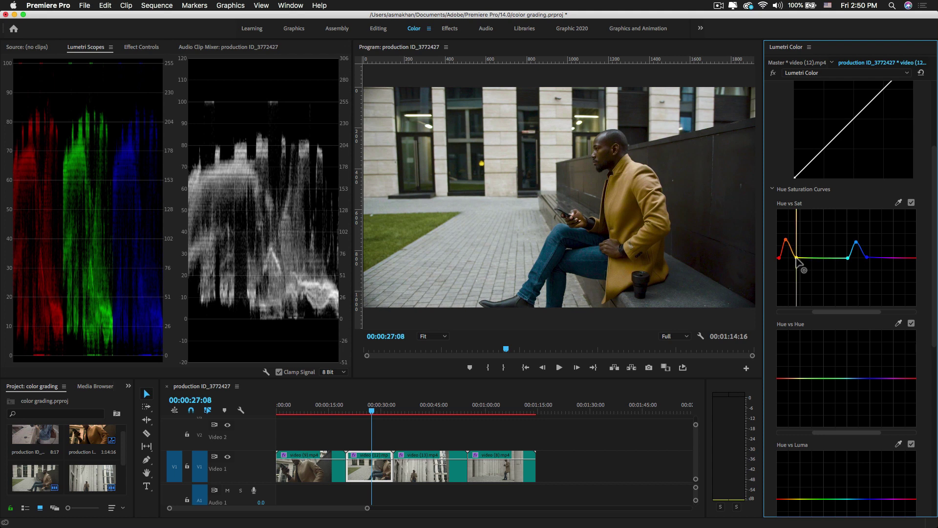
pyautogui.moveTo(787, 243); pyautogui.dragTo(786, 248)
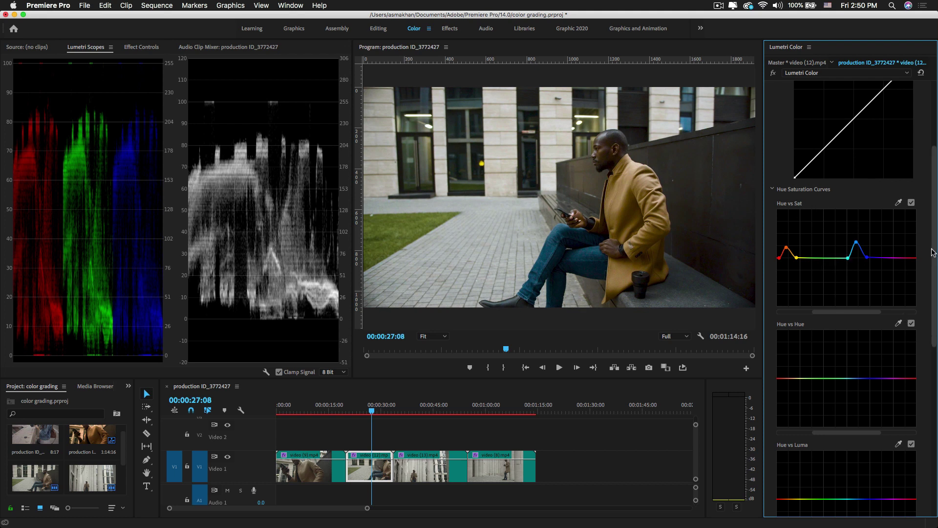
# Step: Compare the second clip with Lumetri Color off and on, and set its Basic Correction Saturation to 144.9
pyautogui.moveTo(935, 260); pyautogui.dragTo(904, 266)
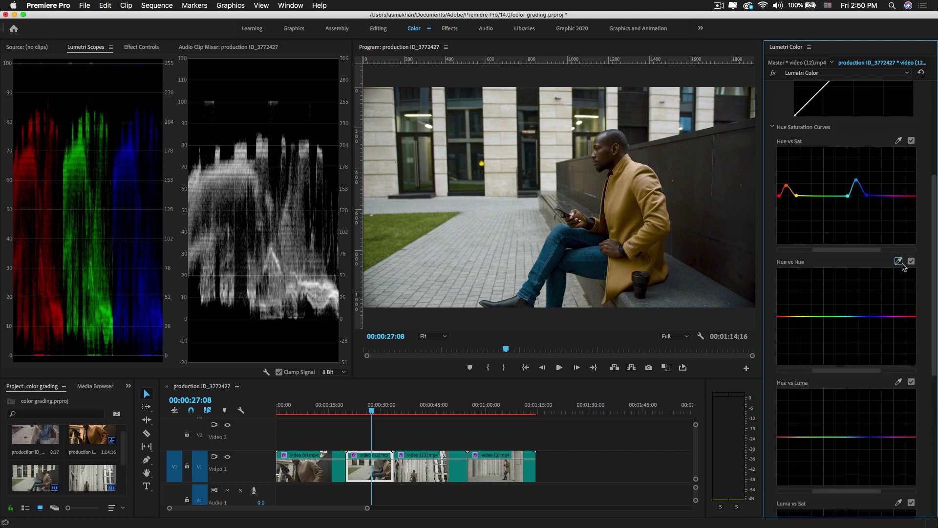
pyautogui.scroll(5, 899, 244)
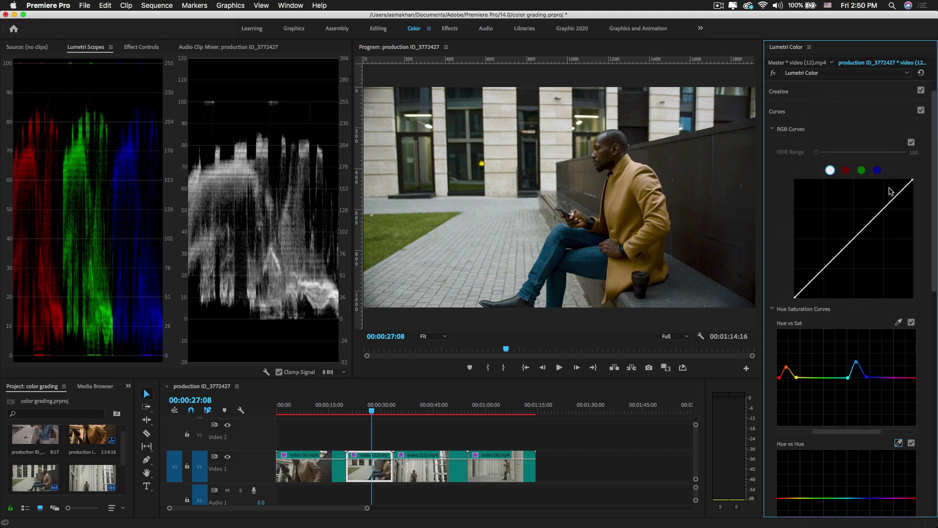
pyautogui.scroll(1, 886, 171)
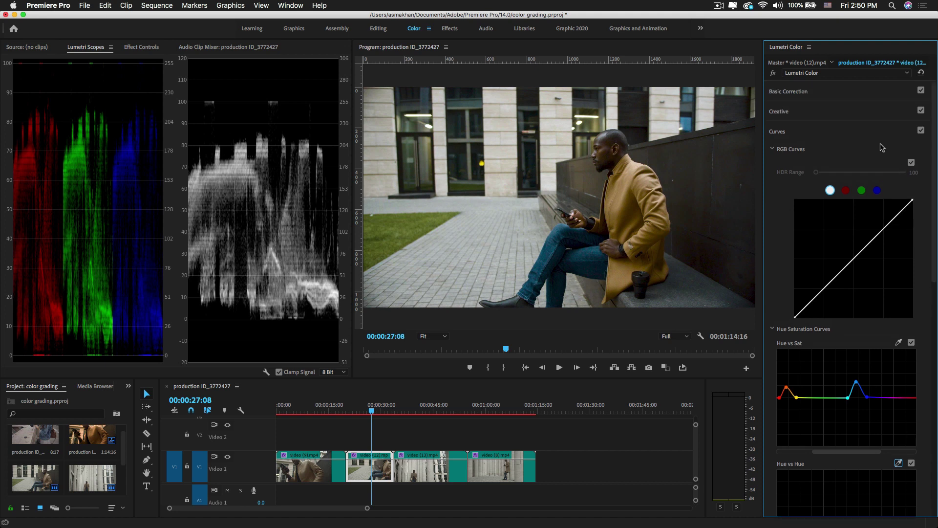
pyautogui.click(797, 91)
pyautogui.click(774, 73)
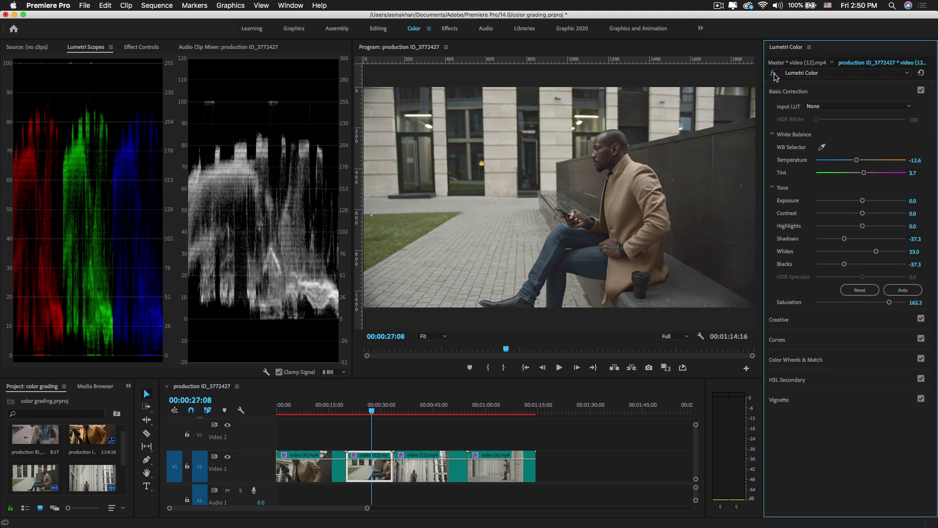
pyautogui.click(774, 73)
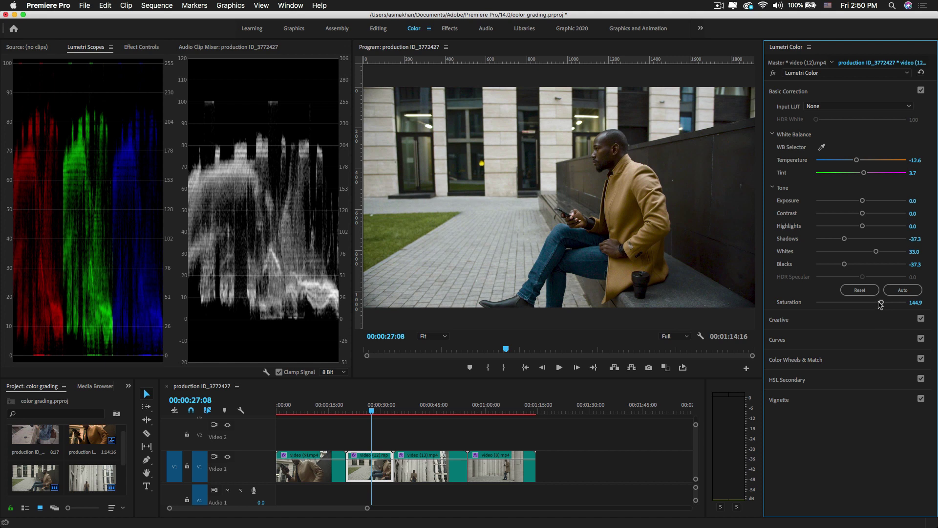
# Step: Check the second clip's grade full screen and compare it with the fourth clip's look
pyautogui.hotkey('ctrl', '`')
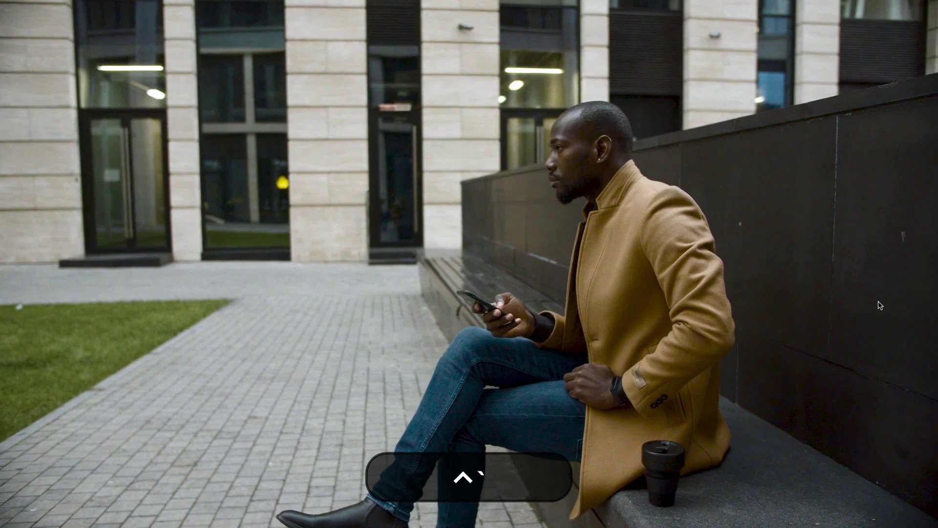
pyautogui.hotkey('ctrl', '`')
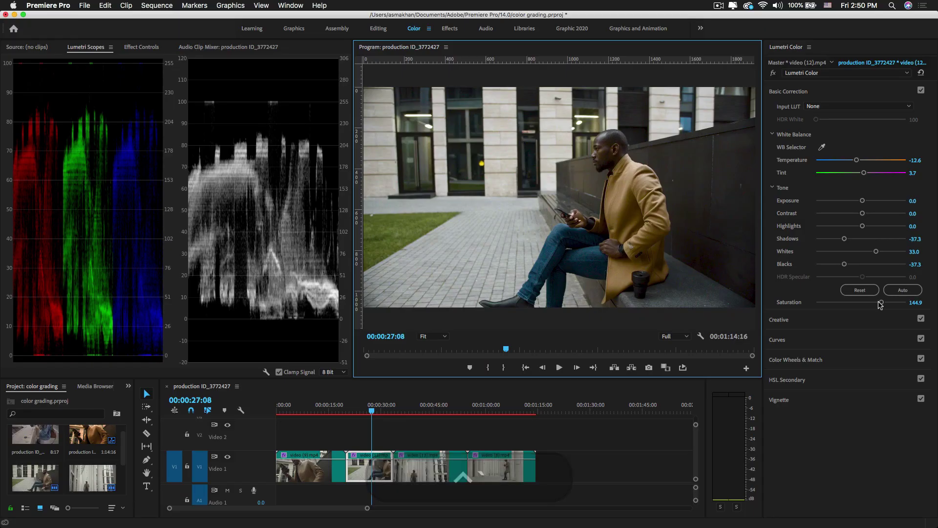
pyautogui.moveTo(433, 411); pyautogui.dragTo(486, 415)
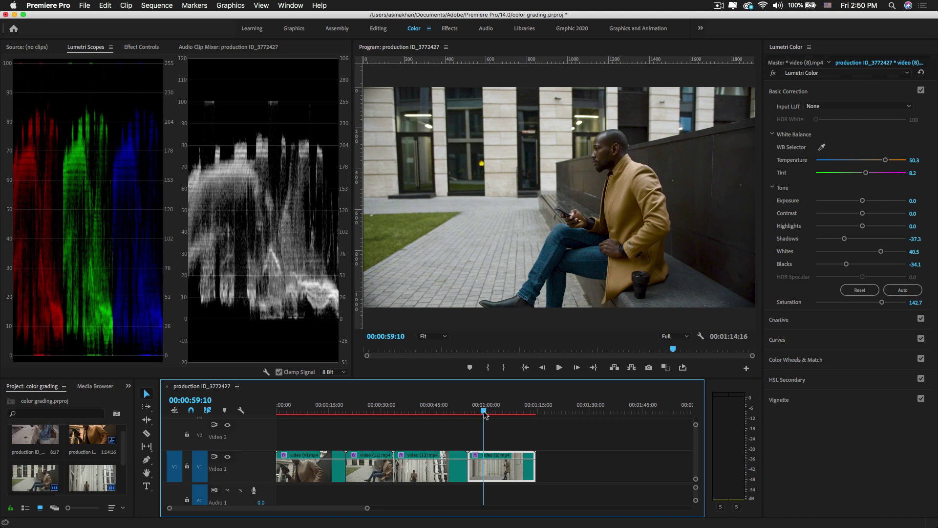
pyautogui.click(372, 411)
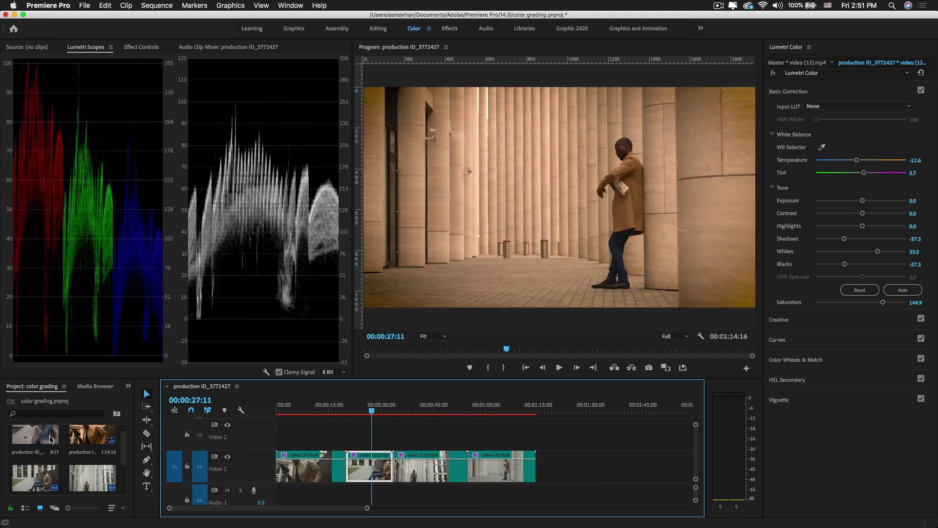
# Step: Add the 8:17 bridge clip to Video 1 after the fourth clip, leaving a gap, and select it with the playhead at 00:01:21:24
pyautogui.moveTo(28, 433); pyautogui.dragTo(567, 470)
pyautogui.click(562, 409)
pyautogui.click(568, 456)
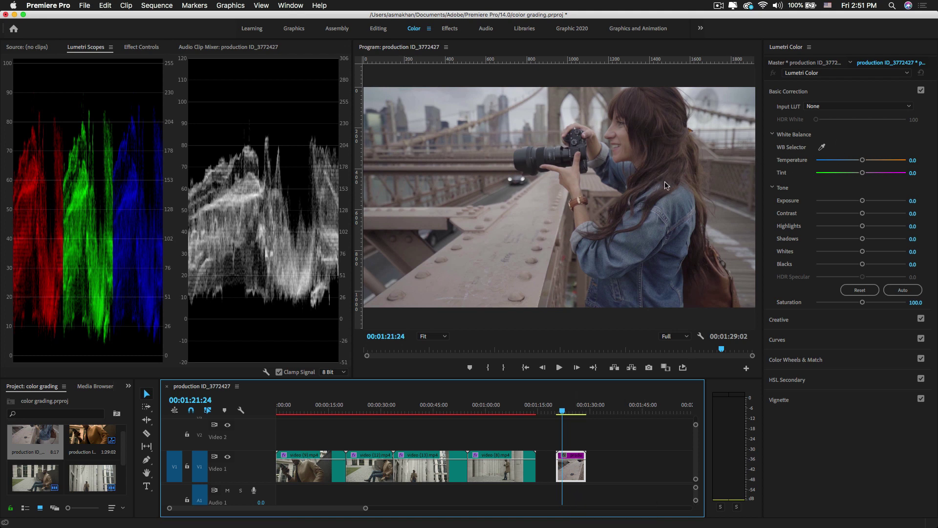
# Step: Sample the bridge clip's white balance from the sky and set Blacks to -45.9, Whites to 48.1 and Shadows to -43.8
pyautogui.click(823, 147)
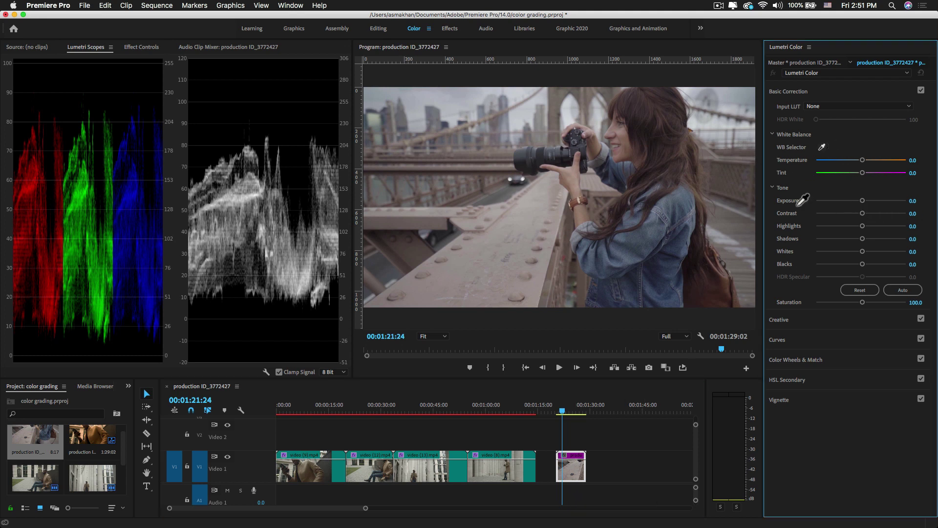
pyautogui.click(524, 109)
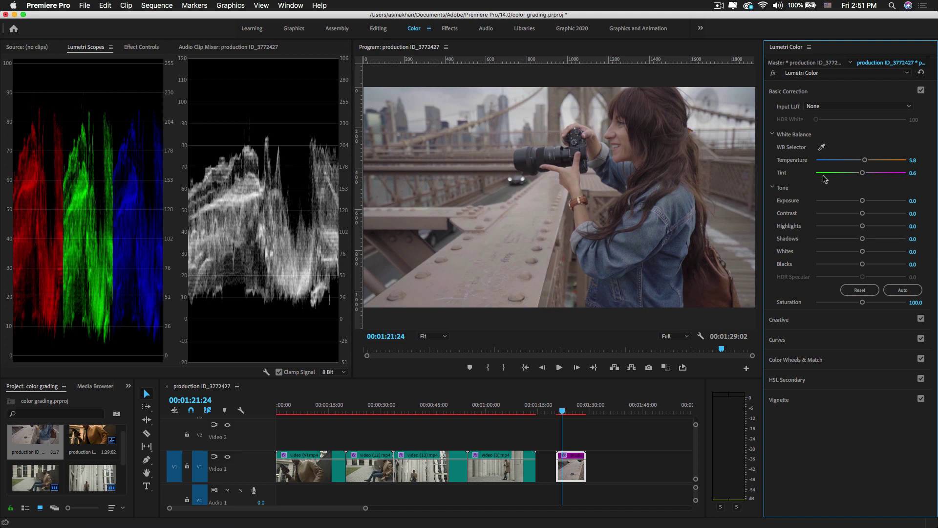
pyautogui.moveTo(853, 267); pyautogui.dragTo(840, 266)
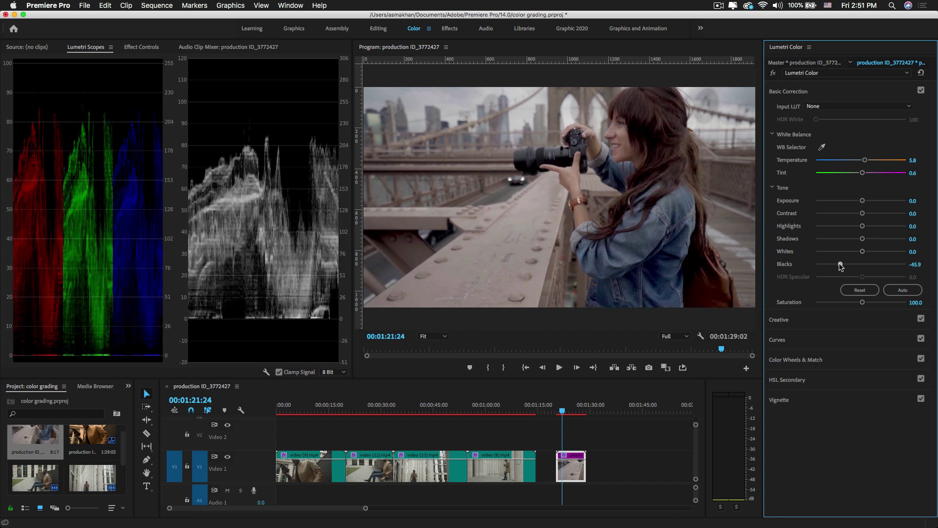
pyautogui.moveTo(863, 252); pyautogui.dragTo(842, 241)
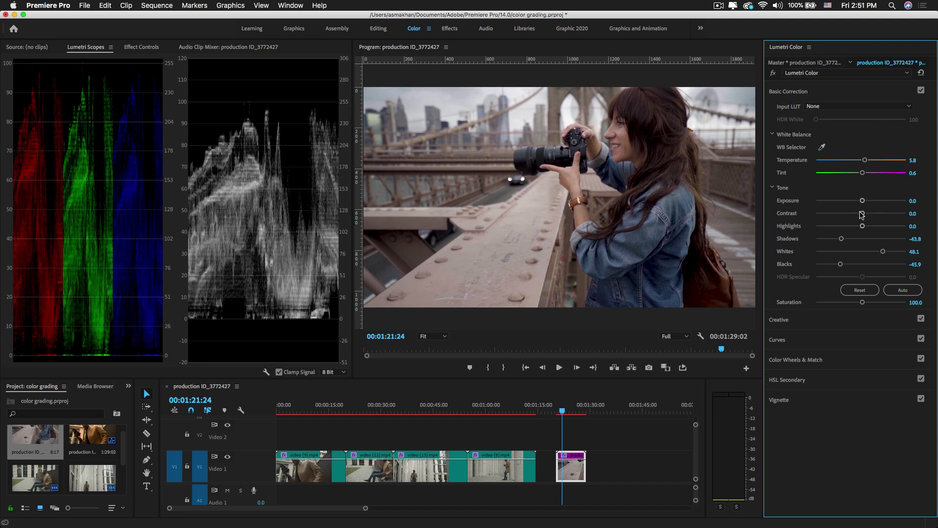
# Step: Set the bridge clip's Highlights to -12.4 and Saturation to 136.2, and darken its edges with a Vignette Amount of -2.0
pyautogui.moveTo(863, 226); pyautogui.dragTo(856, 226)
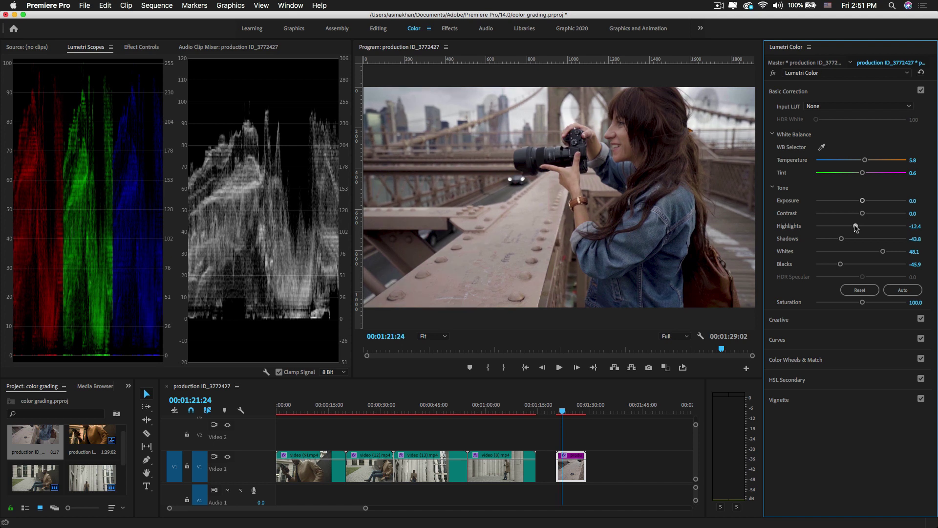
pyautogui.moveTo(863, 302); pyautogui.dragTo(878, 304)
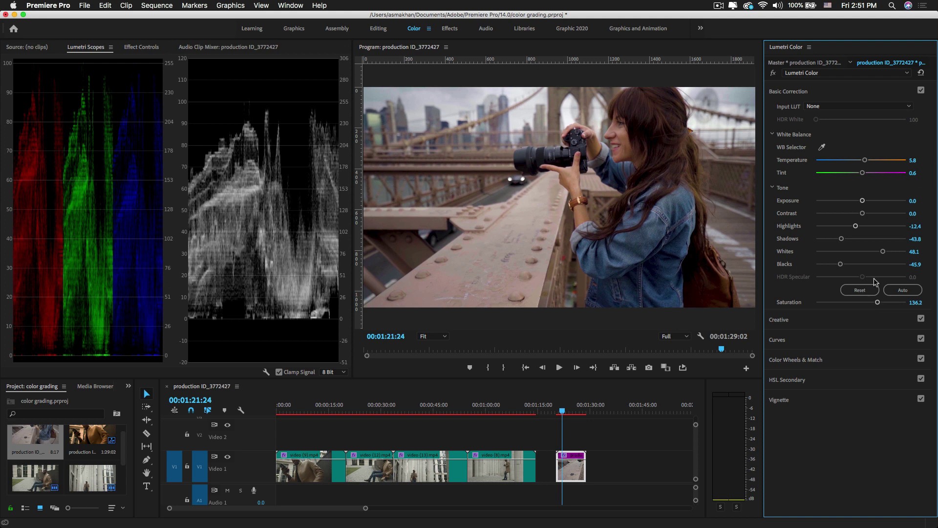
pyautogui.click(777, 401)
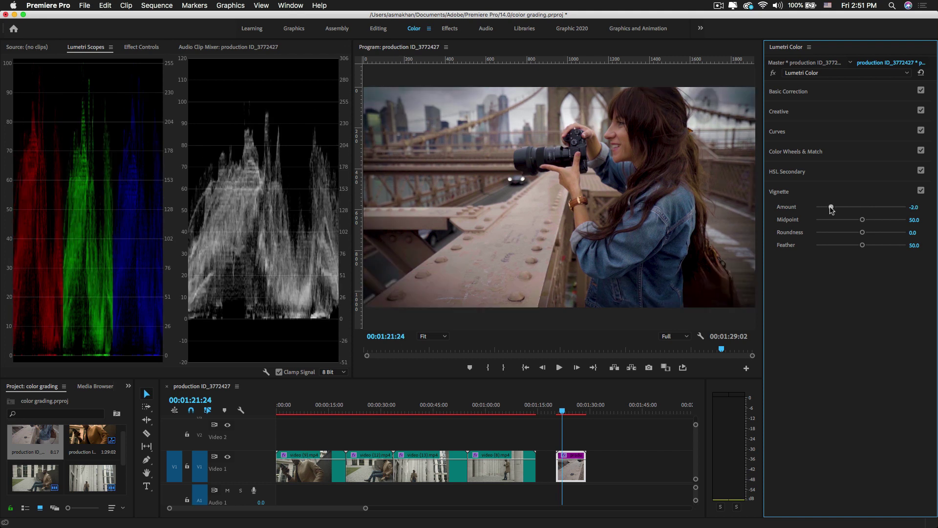
# Step: Sample the denim jacket's blue for the Hue vs Sat curve, raise the middle point and widen the raised blue range
pyautogui.click(791, 93)
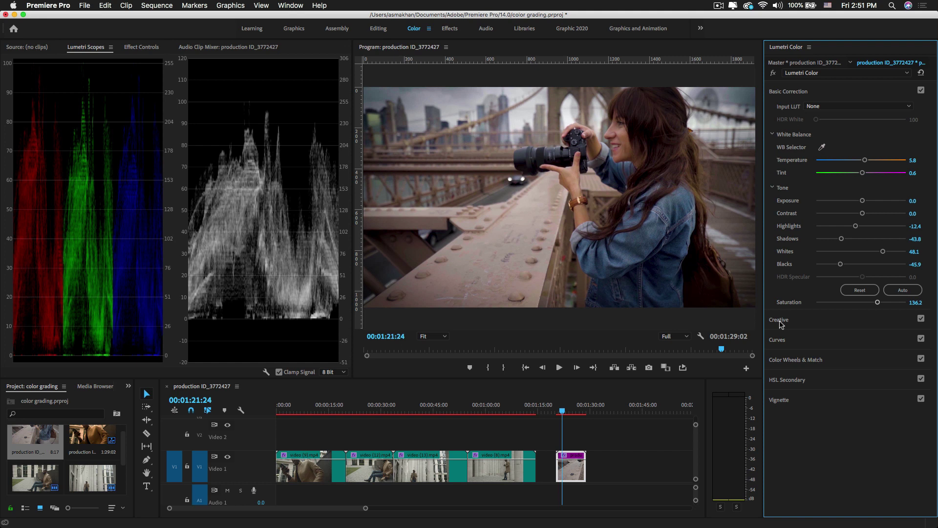
pyautogui.click(782, 340)
pyautogui.click(899, 342)
pyautogui.click(675, 244)
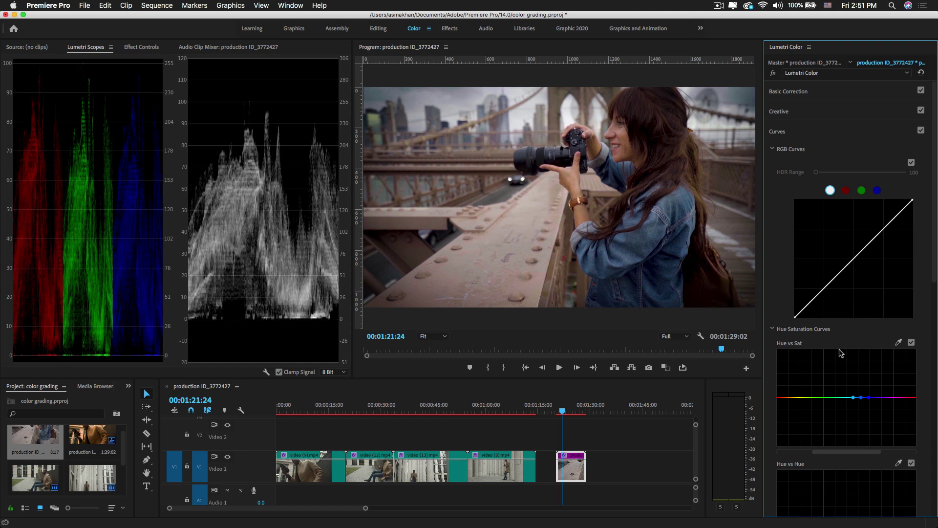
pyautogui.moveTo(935, 255); pyautogui.dragTo(934, 329)
pyautogui.moveTo(861, 234)
pyautogui.mouseDown()
pyautogui.moveTo(861, 194)
pyautogui.moveTo(861, 218)
pyautogui.mouseUp()
pyautogui.click(871, 236)
pyautogui.moveTo(853, 235); pyautogui.dragTo(847, 235)
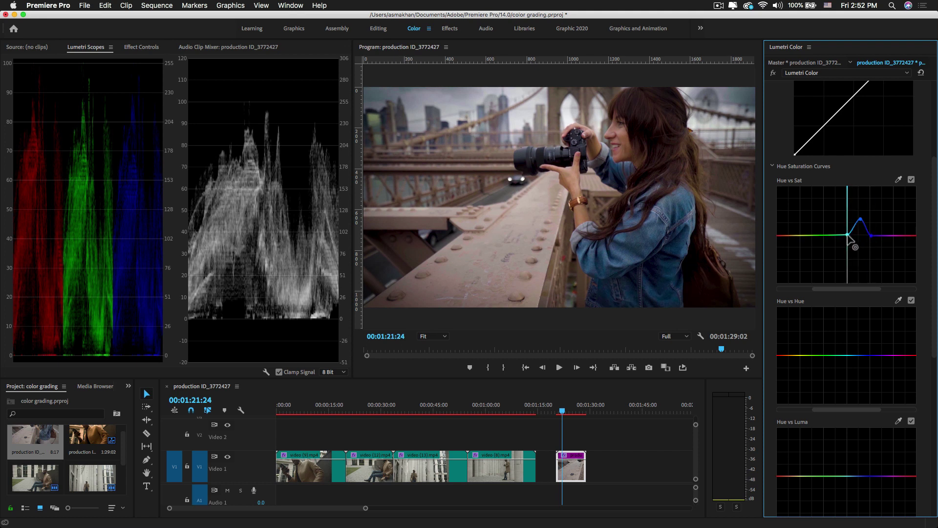
# Step: Compare the bridge clip with Lumetri Color off and on, and check its grade full screen
pyautogui.click(774, 73)
pyautogui.click(774, 73)
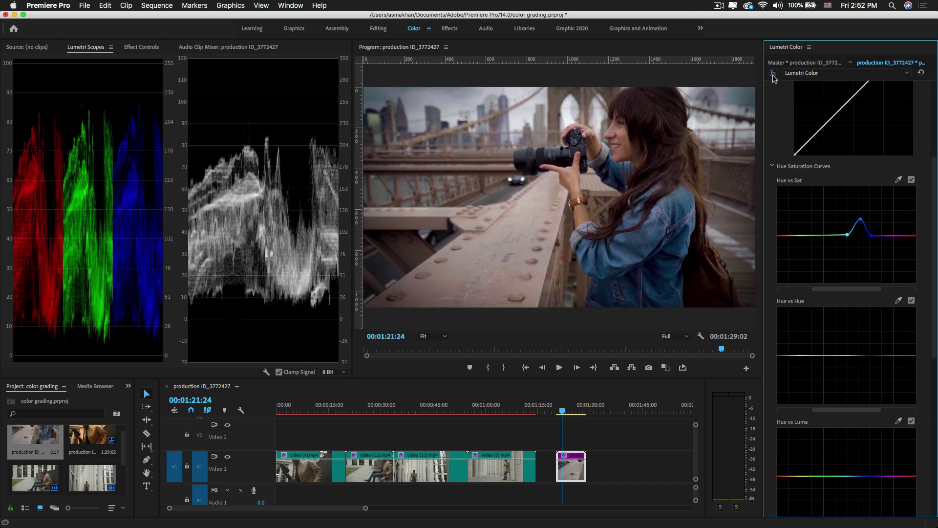
pyautogui.press('ctrl')
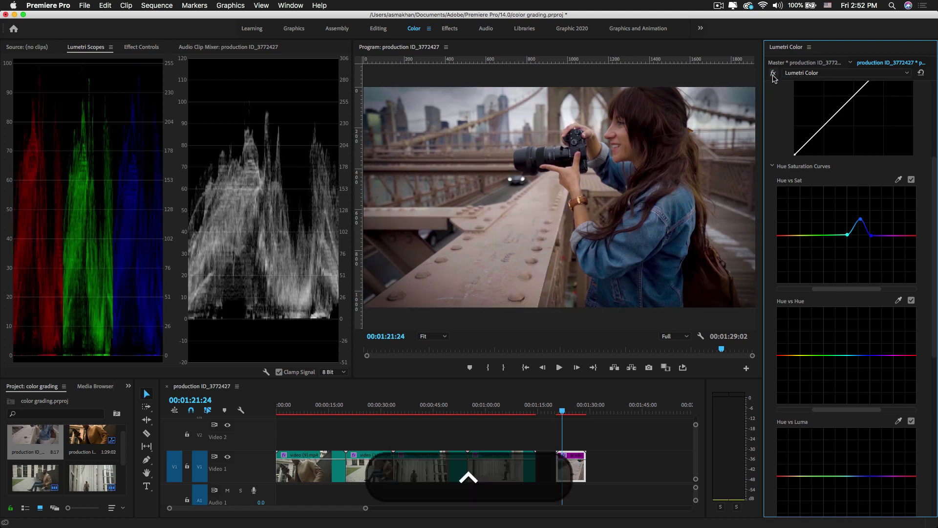
pyautogui.click(773, 73)
pyautogui.click(774, 73)
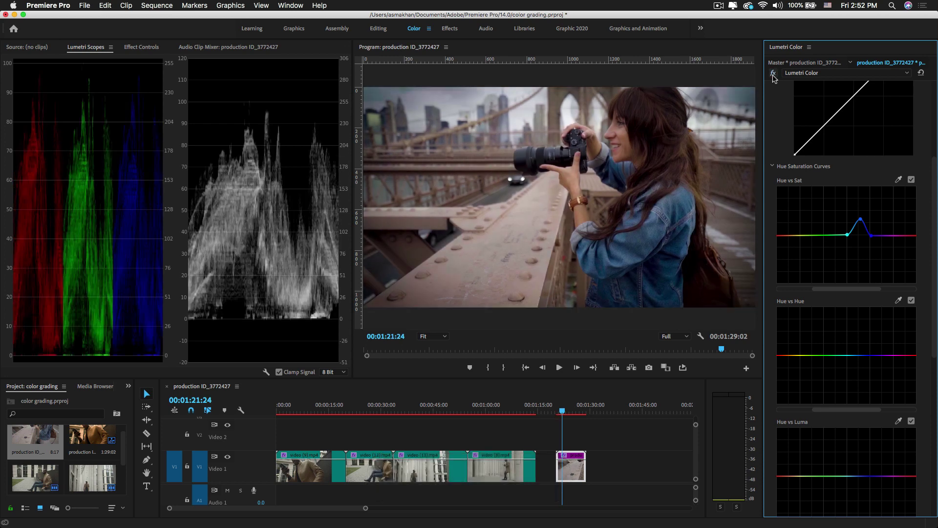
pyautogui.hotkey('ctrl', '`')
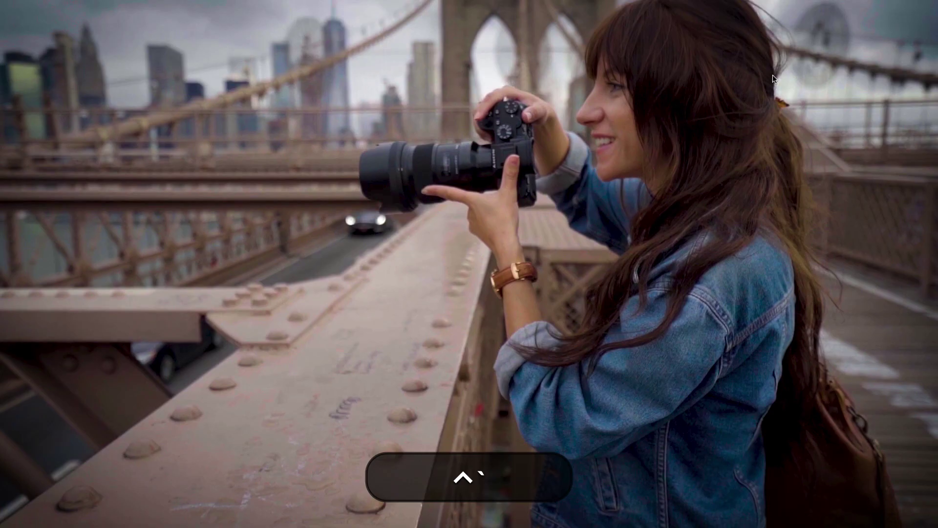
pyautogui.hotkey('ctrl', '`')
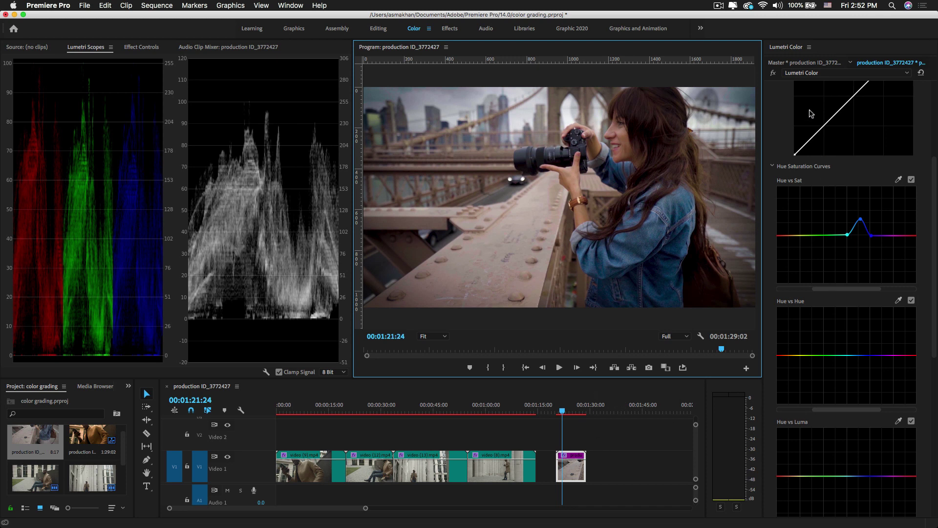
# Step: Set the bridge clip's Basic Correction Saturation to 122.2 and Temperature to 57.8, and compare with Lumetri Color off and on
pyautogui.scroll(10, 934, 174)
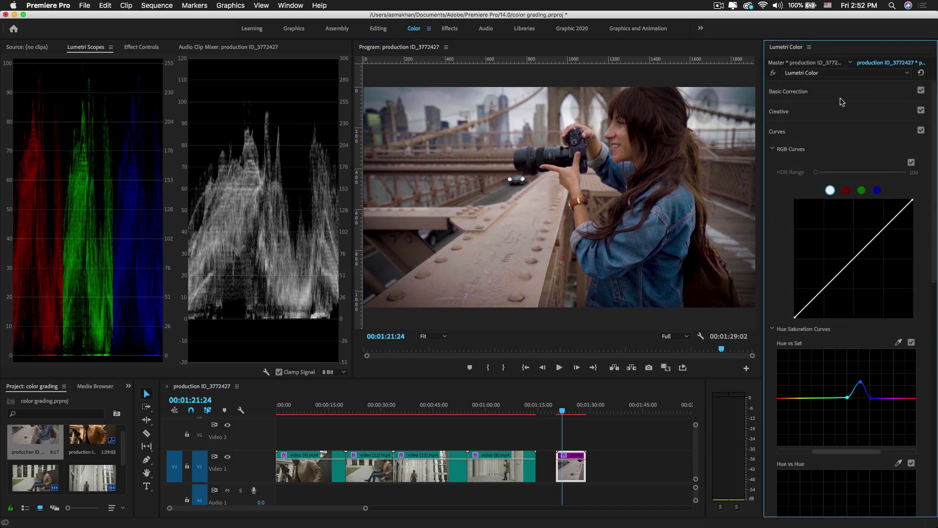
pyautogui.click(788, 92)
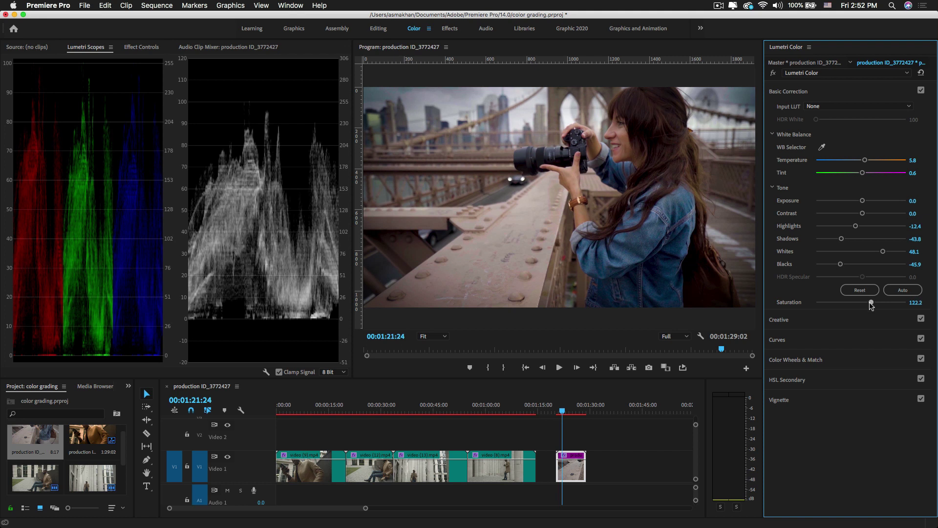
pyautogui.moveTo(867, 162); pyautogui.dragTo(887, 163)
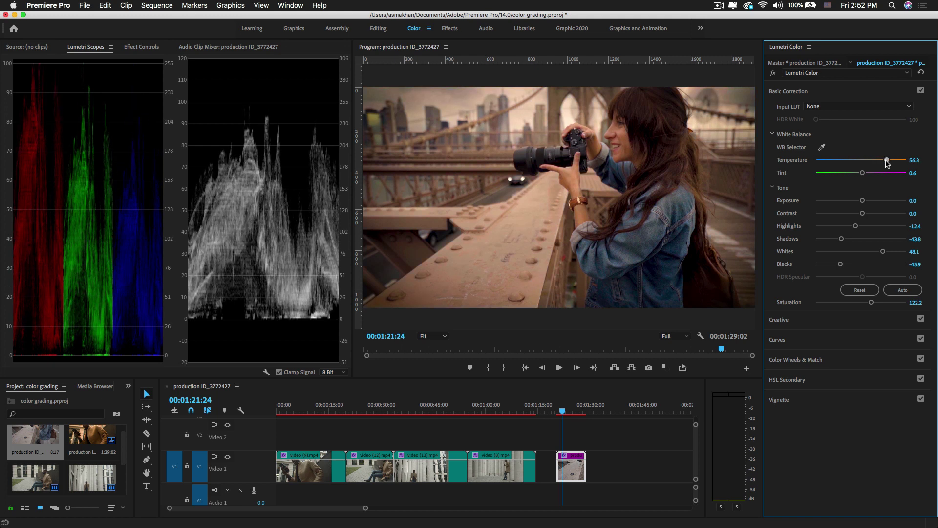
pyautogui.click(773, 74)
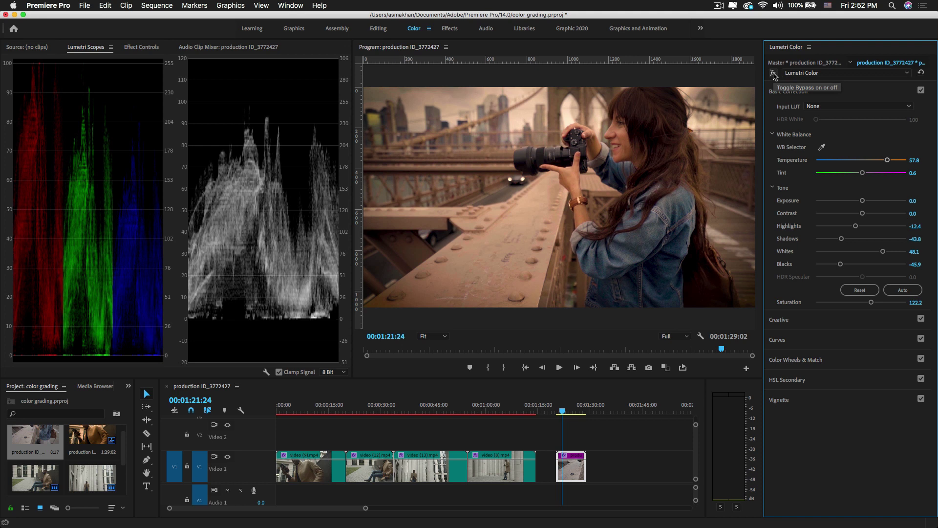
pyautogui.click(773, 74)
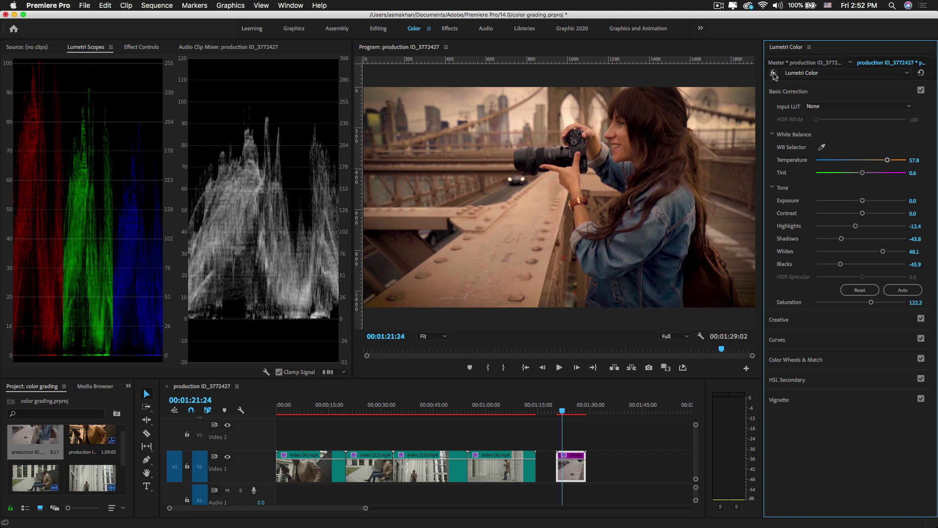
# Step: Add video (9).mp4 to Video 1 after the bridge clip, leaving a gap, and put the playhead on it at 00:01:42:10
pyautogui.moveTo(123, 452)
pyautogui.mouseDown()
pyautogui.moveTo(123, 482)
pyautogui.moveTo(128, 423)
pyautogui.moveTo(131, 457)
pyautogui.mouseUp()
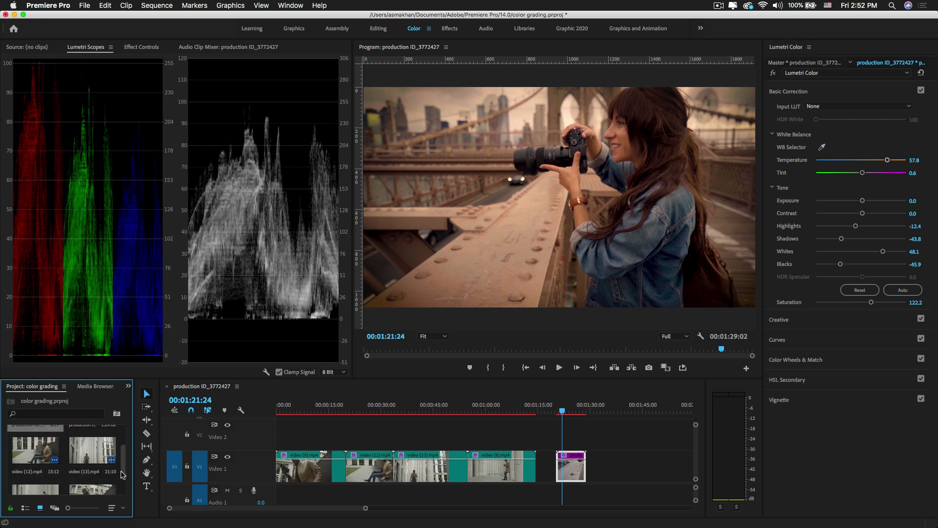
pyautogui.scroll(2, 125, 471)
pyautogui.scroll(-3, 124, 471)
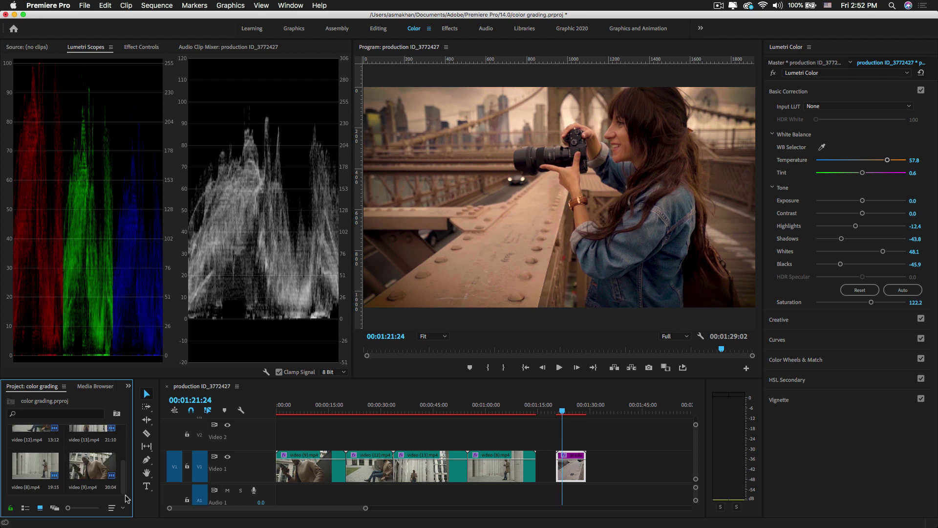
pyautogui.moveTo(92, 467); pyautogui.dragTo(626, 465)
pyautogui.click(633, 407)
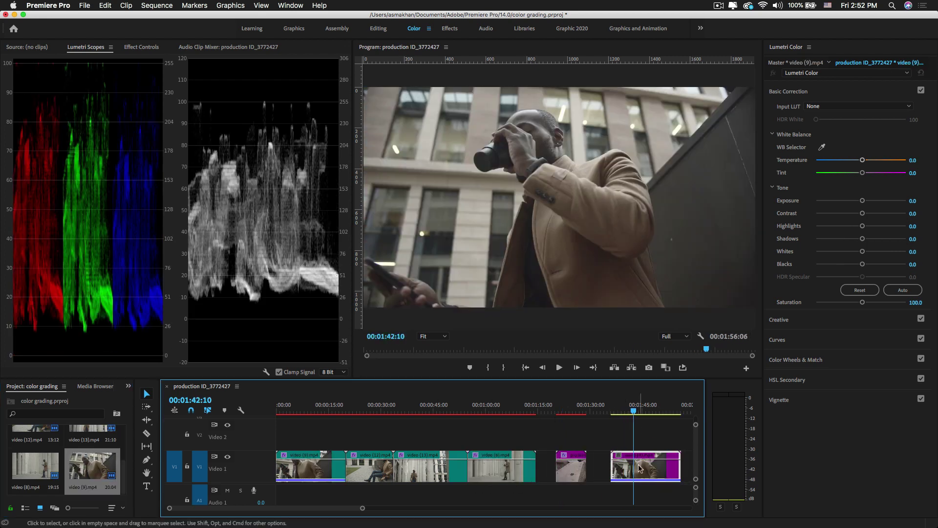
# Step: Try the Creative looks CineSpace2383sRGB6bit, Fuji ETERNA 250D Fuji 3510, Fuji ETERNA 250D Kodak 2395 and Fuji F125 Kodak 2393 on the new clip
pyautogui.click(782, 93)
pyautogui.click(782, 94)
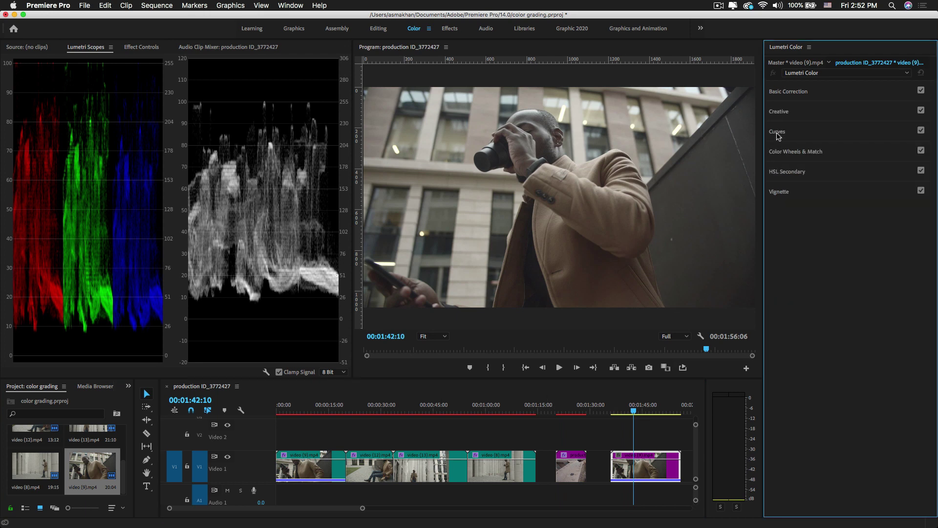
pyautogui.click(778, 117)
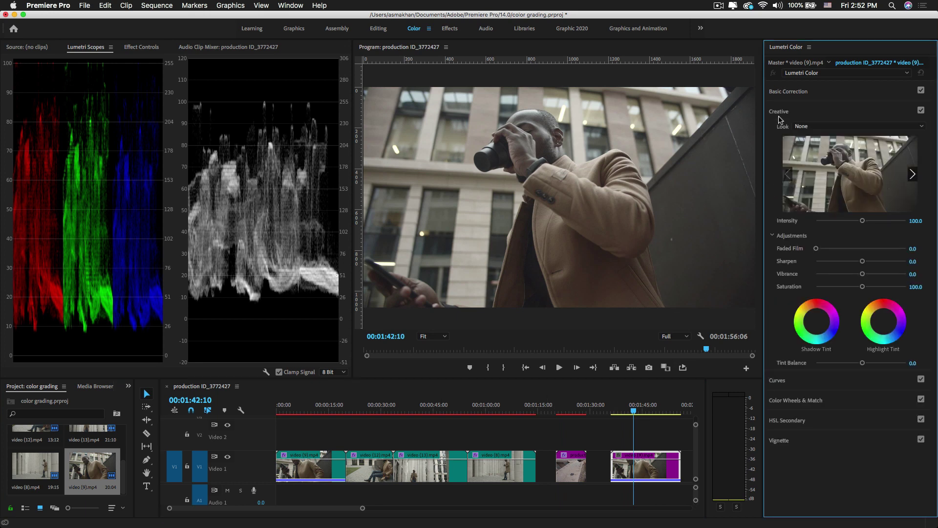
pyautogui.click(913, 175)
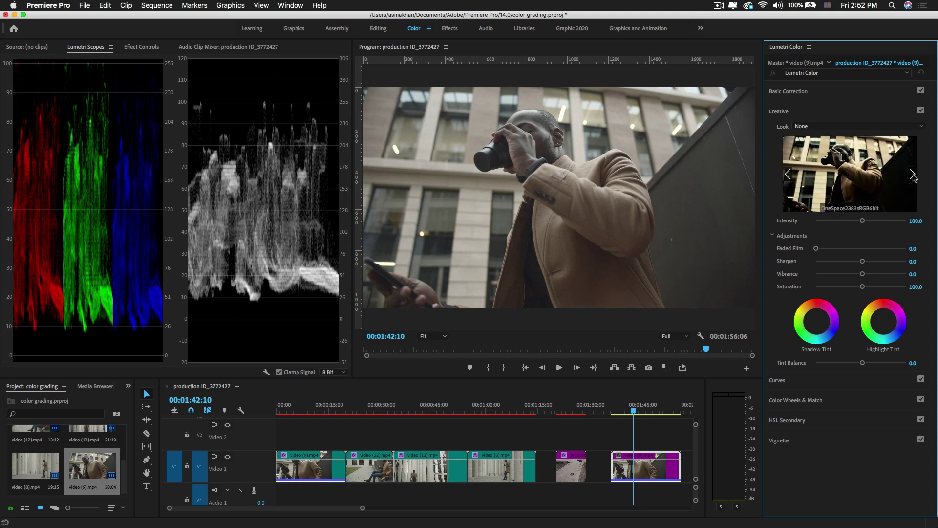
pyautogui.click(863, 177)
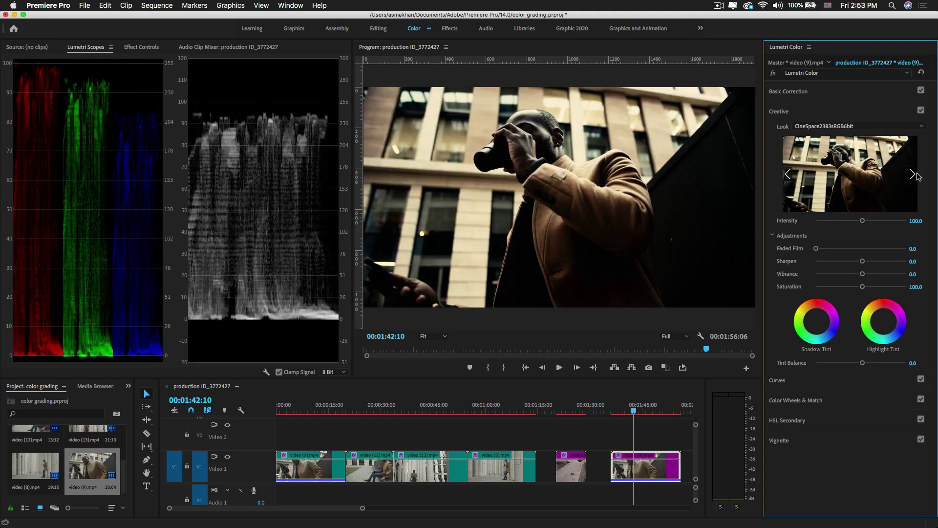
pyautogui.click(912, 175)
pyautogui.click(862, 175)
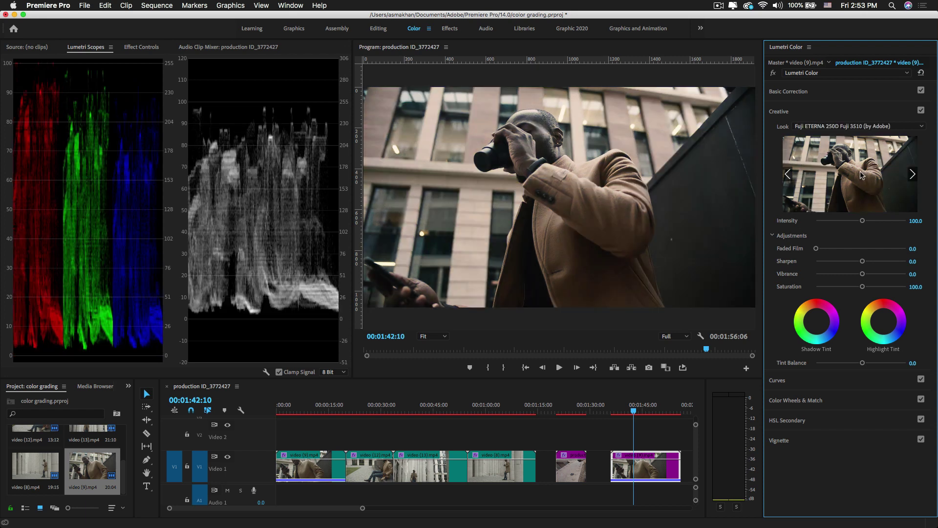
pyautogui.click(913, 175)
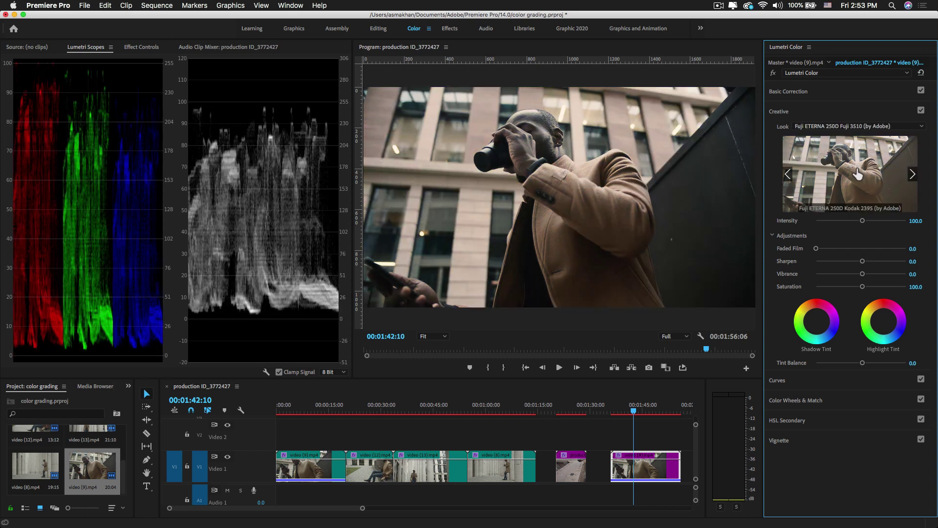
pyautogui.click(856, 169)
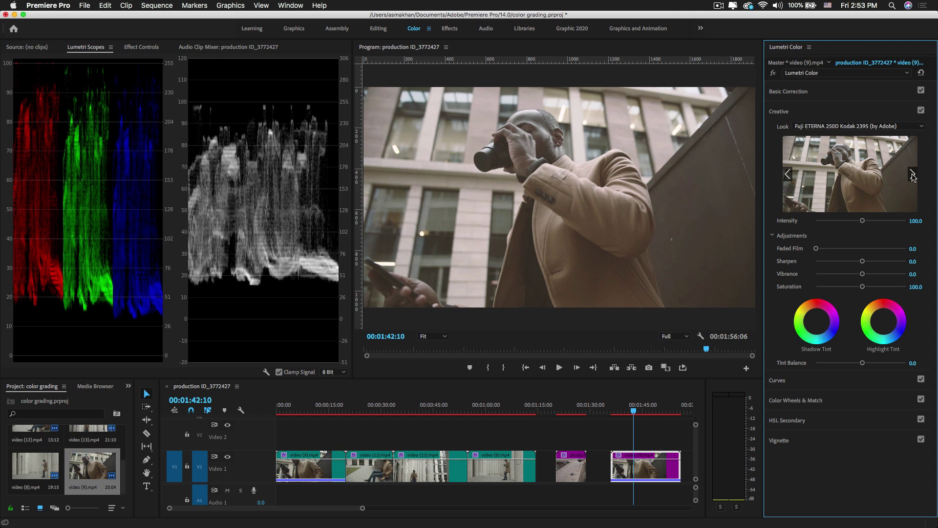
pyautogui.click(913, 174)
pyautogui.click(868, 177)
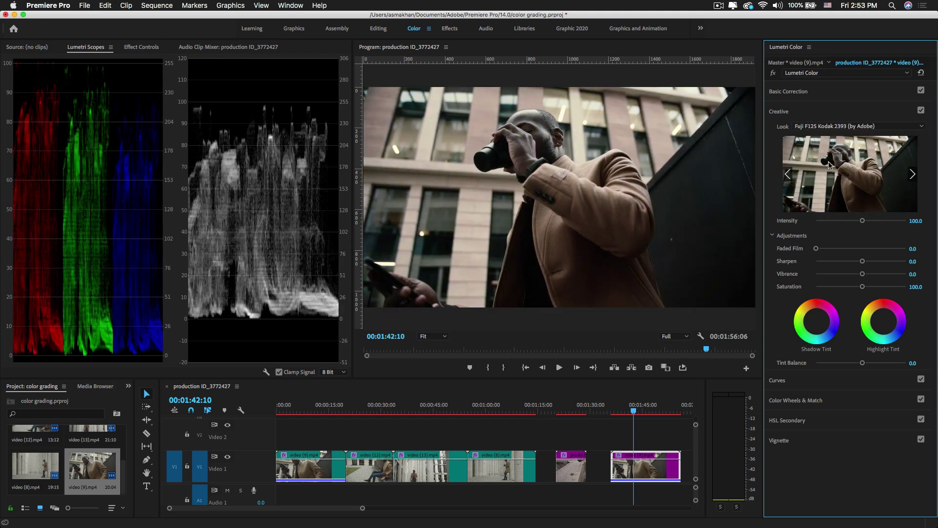
# Step: Apply the SL BIG HDR look to the new clip and preview the looks after it in an enlarged Lumetri Color preview
pyautogui.click(921, 128)
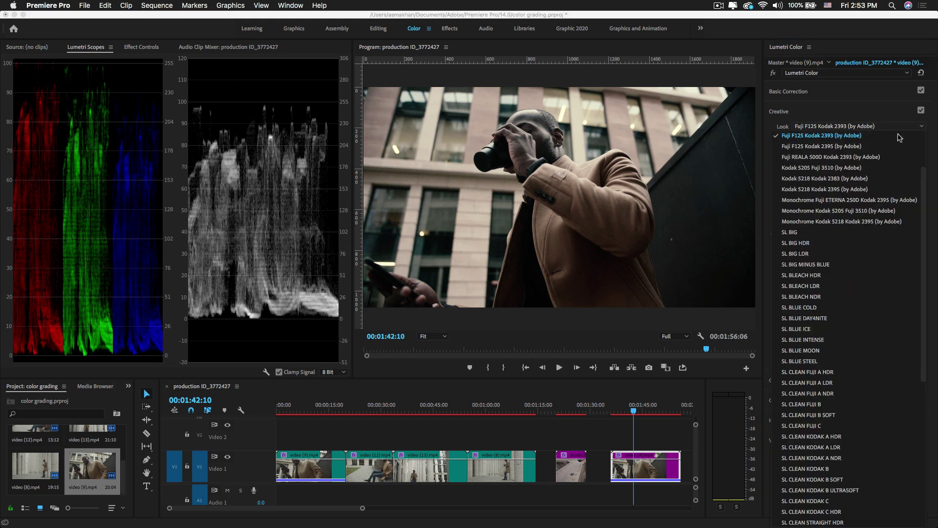
pyautogui.click(831, 245)
pyautogui.click(913, 174)
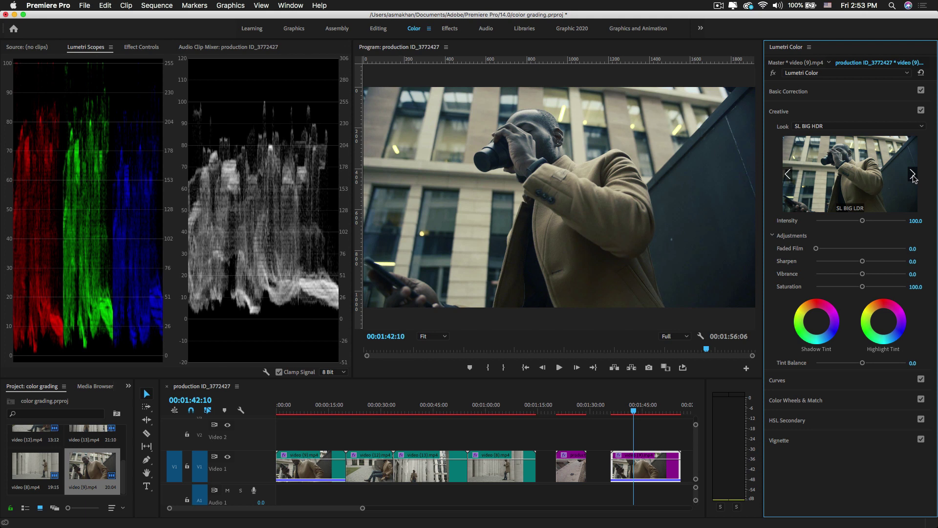
pyautogui.click(913, 174)
pyautogui.moveTo(763, 189); pyautogui.dragTo(602, 201)
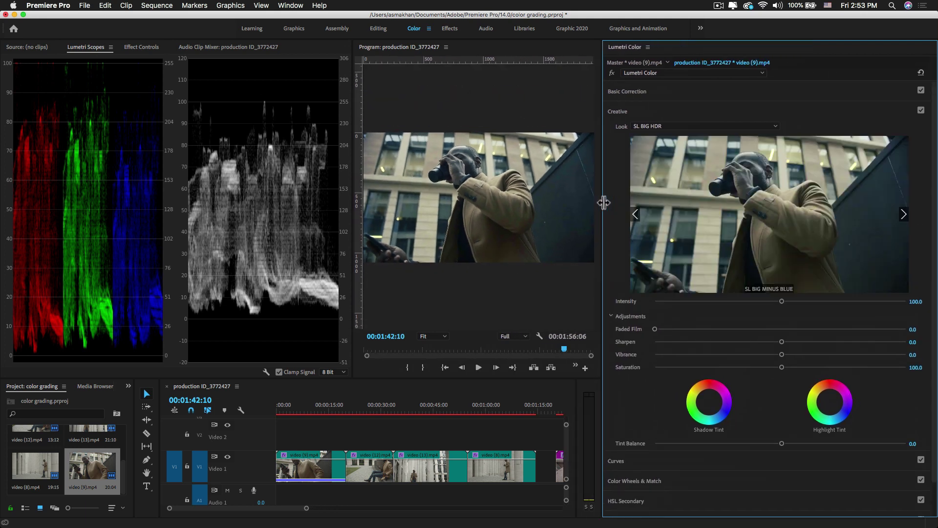
# Step: Try the SL BLEACH HDR look, preview SL BLEACH LDR, adjust the look's Intensity and undo the changes
pyautogui.click(904, 215)
pyautogui.click(802, 217)
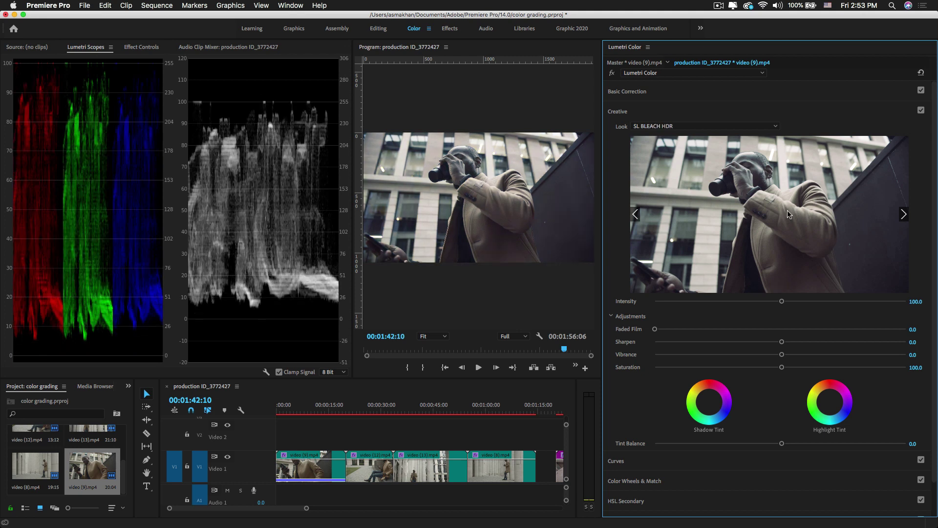
pyautogui.click(903, 215)
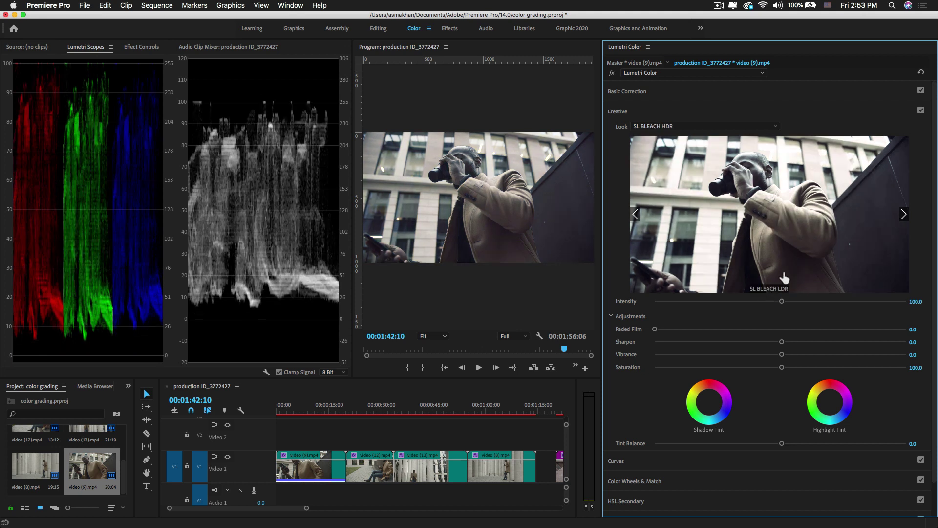
pyautogui.moveTo(734, 300); pyautogui.dragTo(723, 302)
pyautogui.press('super+z')
pyautogui.press('super+z')
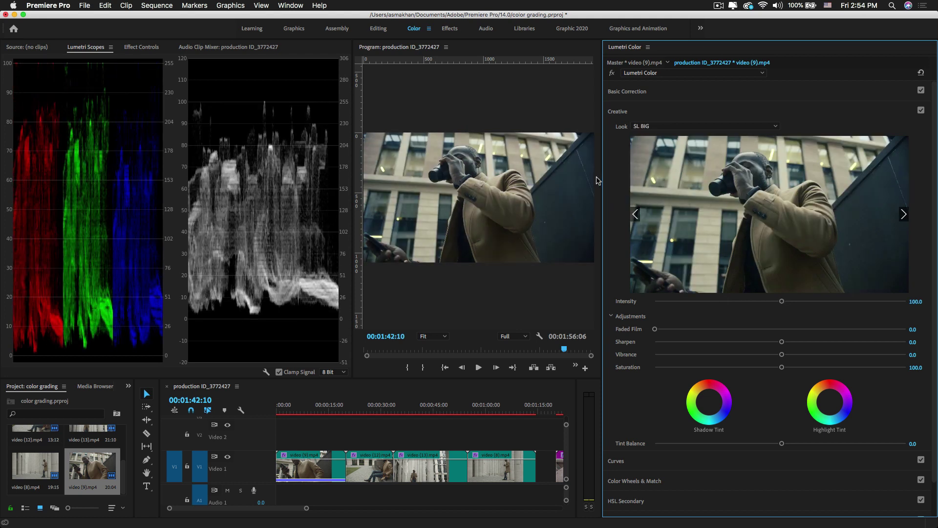
# Step: Play the new clip full screen to review its look, stop at 00:01:46:20, enlarge the program view again and collapse the Creative settings
pyautogui.hotkey('ctrl', '`')
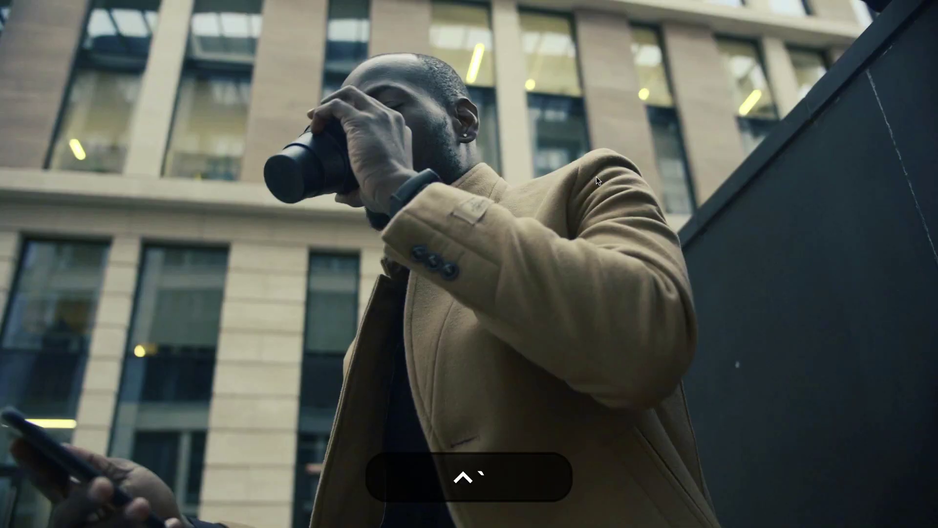
pyautogui.press('space')
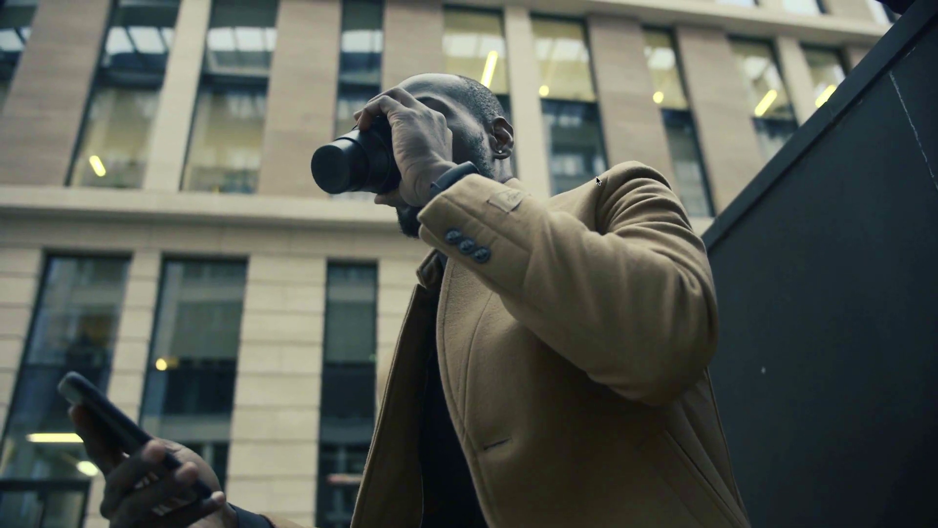
pyautogui.hotkey('ctrl', '`')
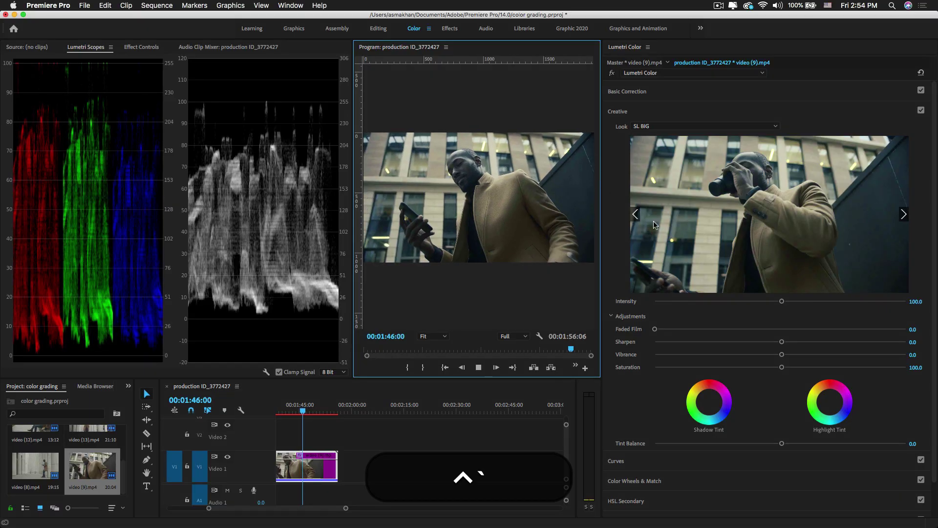
pyautogui.press('space')
pyautogui.moveTo(603, 151); pyautogui.dragTo(748, 155)
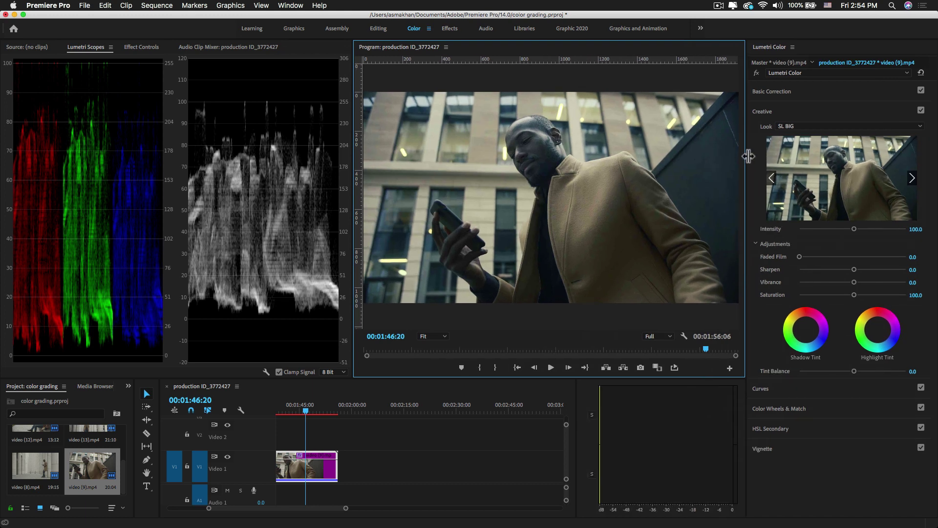
pyautogui.click(762, 112)
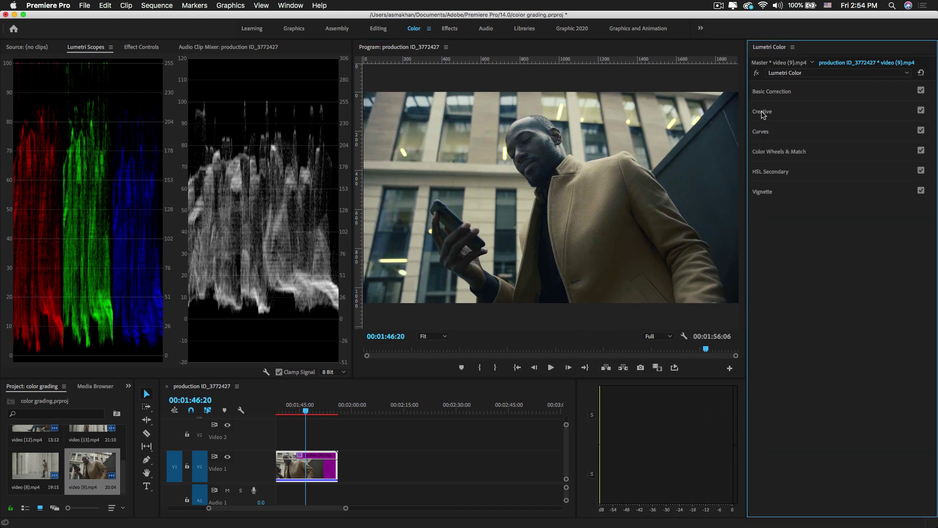